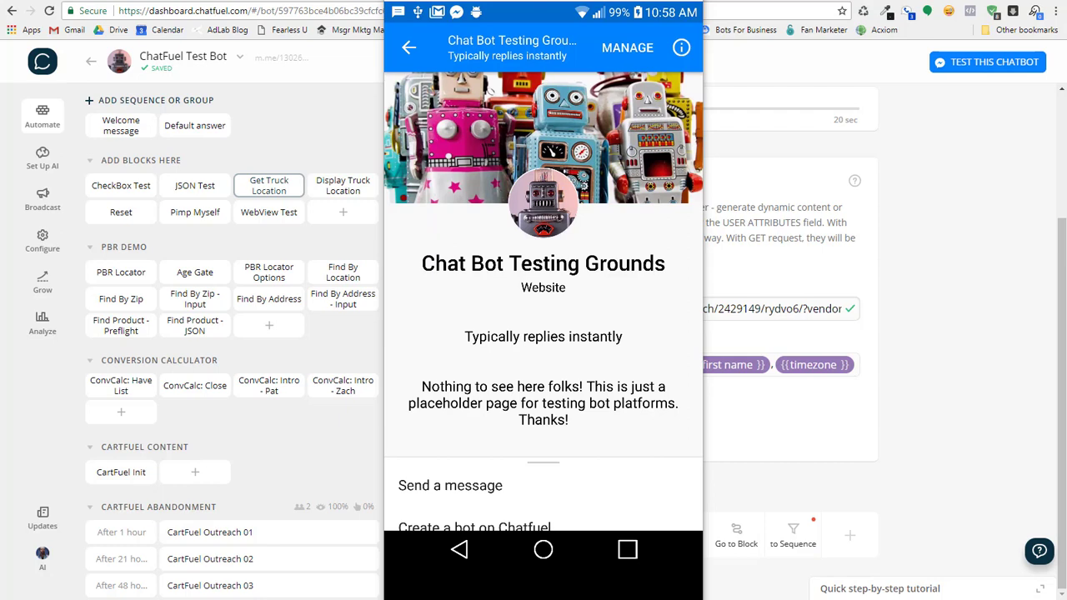
Send 'Lunch' to the test bot in Messenger and get its food-truck reply
click(450, 486)
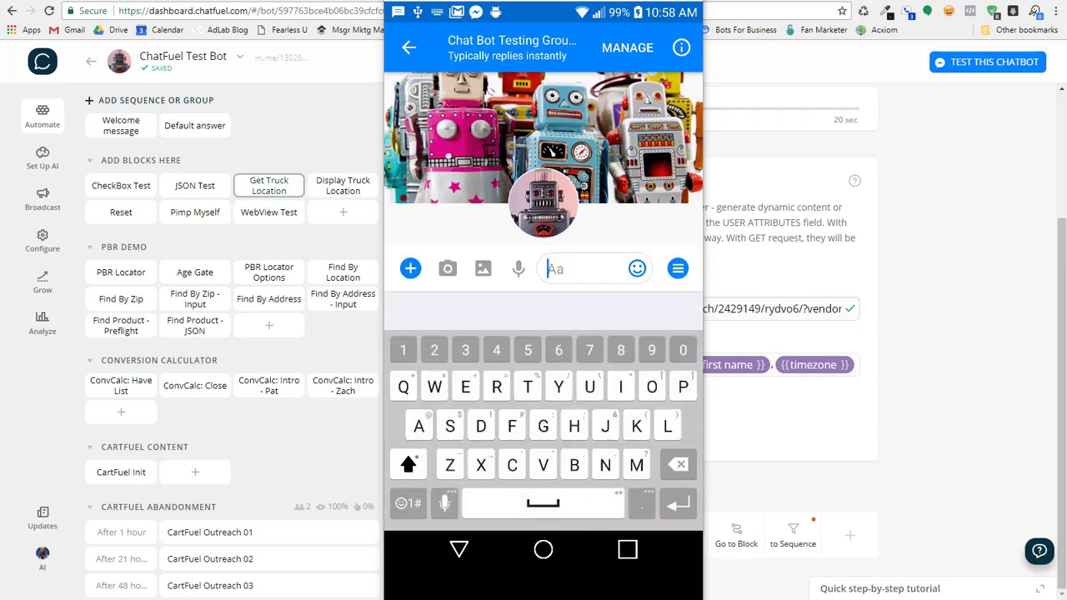
text(L)
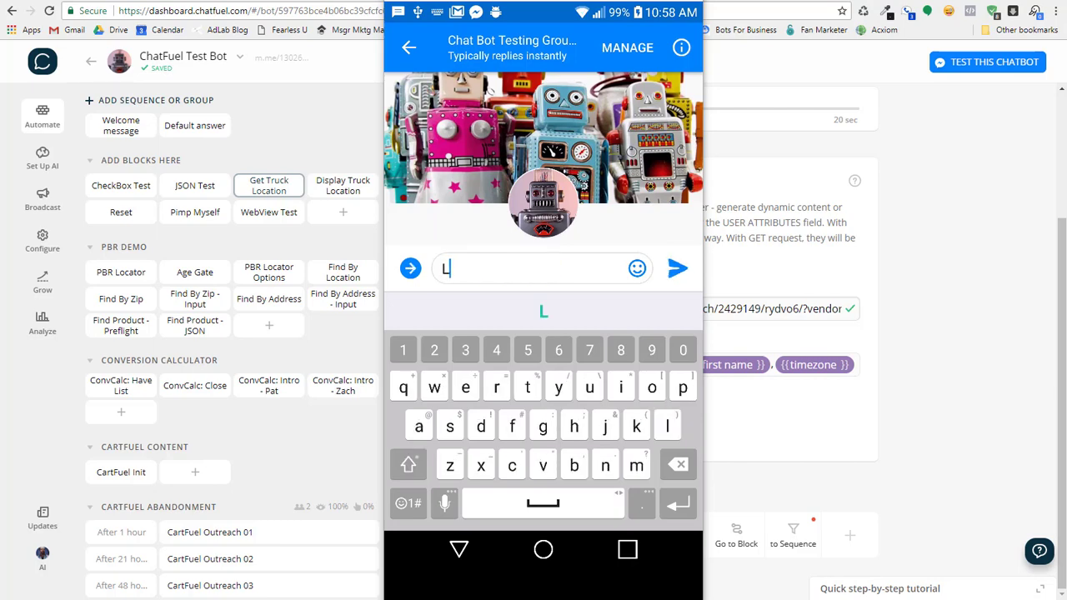
text(unch)
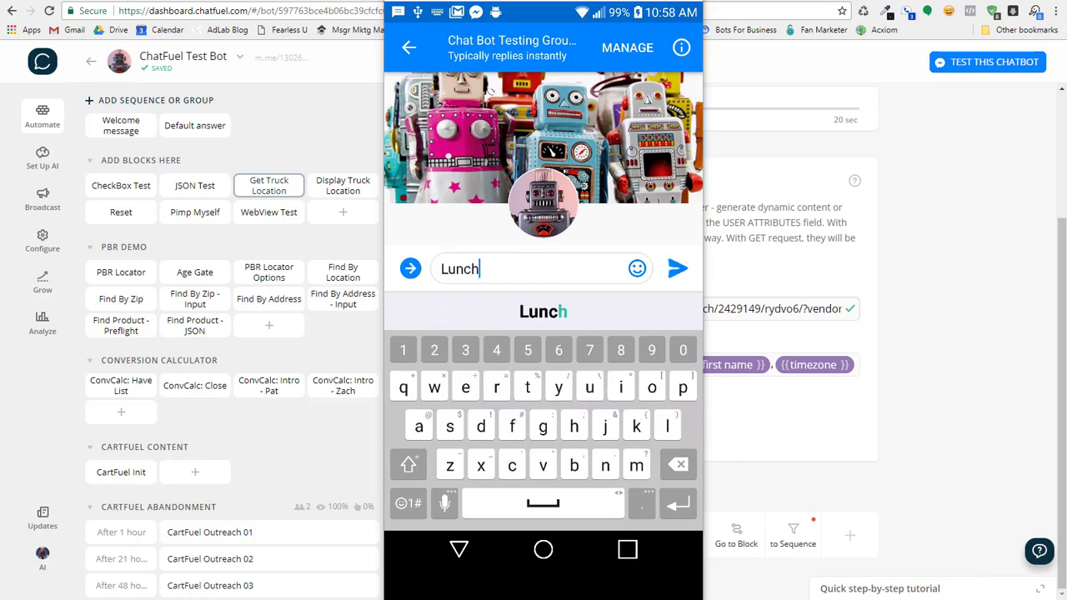
click(677, 268)
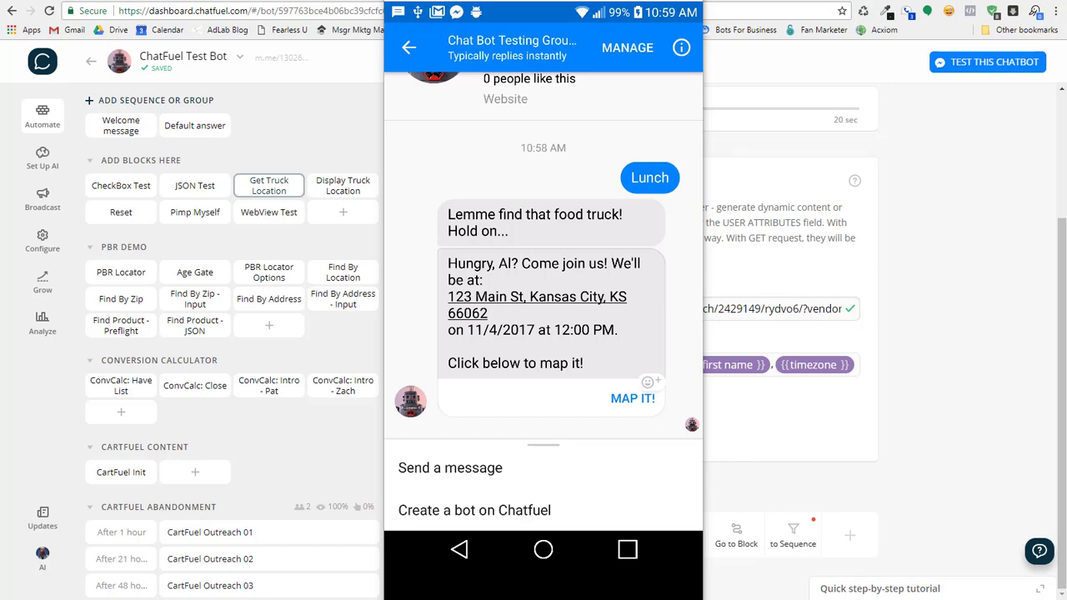
View the MAP IT! pin at 123 South Main Street, Spring Hill, then close the map
click(623, 397)
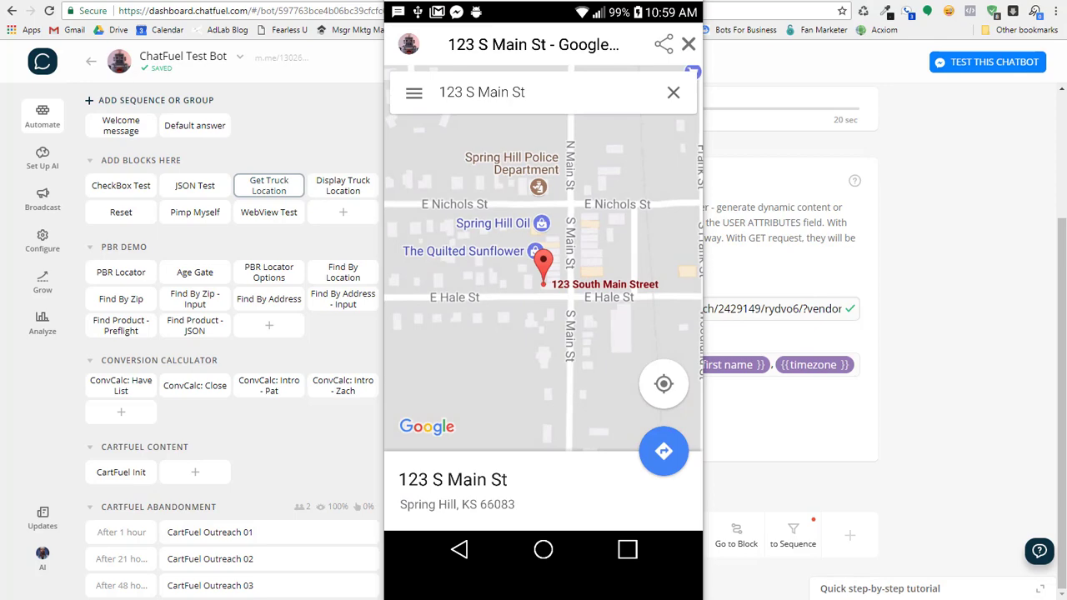
click(689, 44)
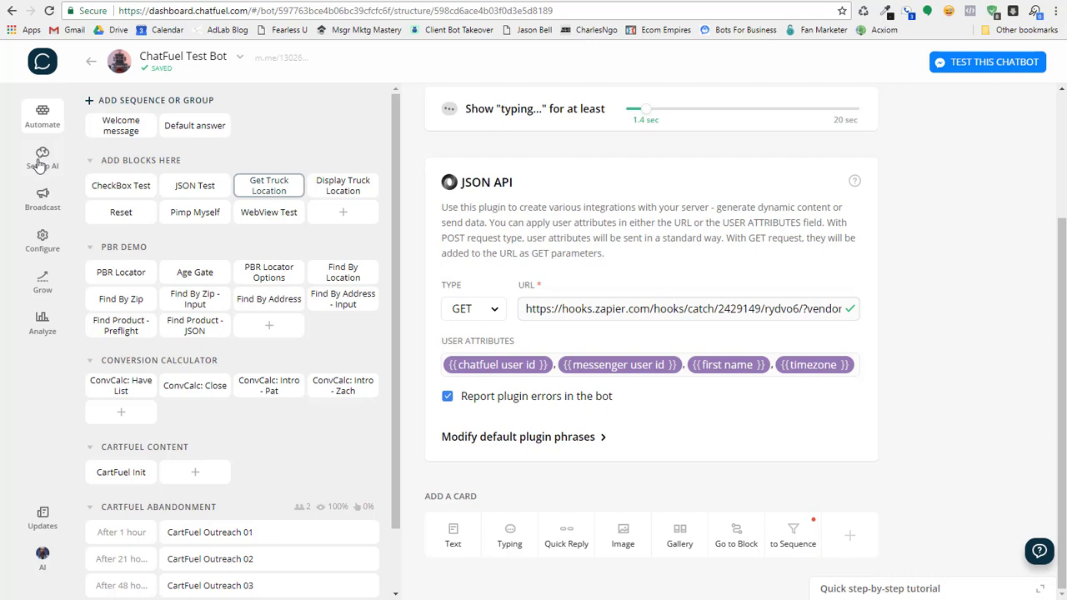
Scroll the AI rules to show hungry, where, location and lunch triggering Get Truck Location
scroll(631, 291, down, 4)
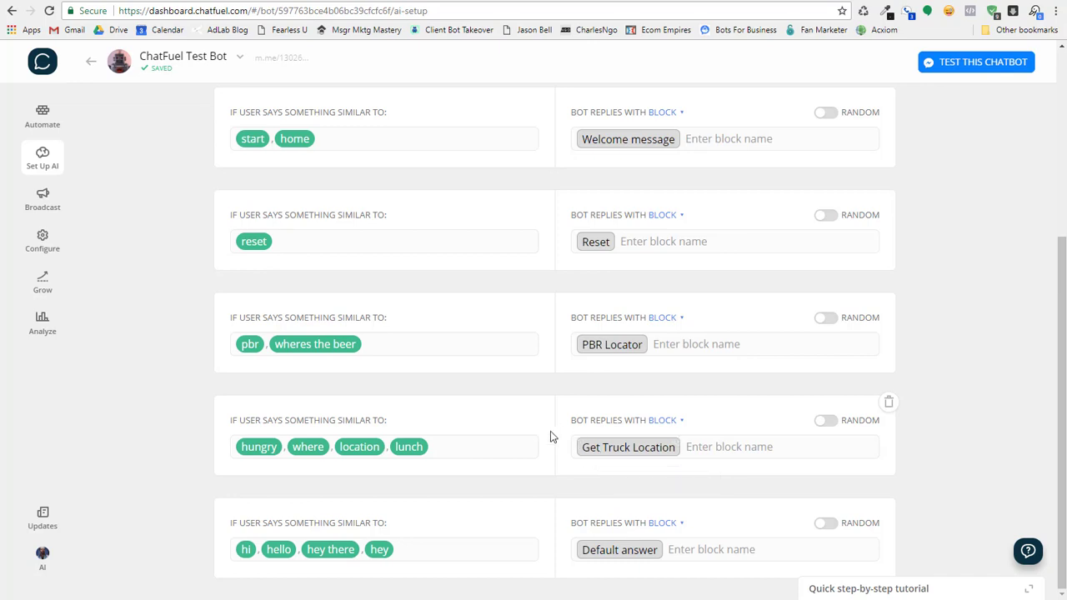
Review the Get Truck Location block's JSON API webhook card, then switch to the Zapier zap
click(48, 125)
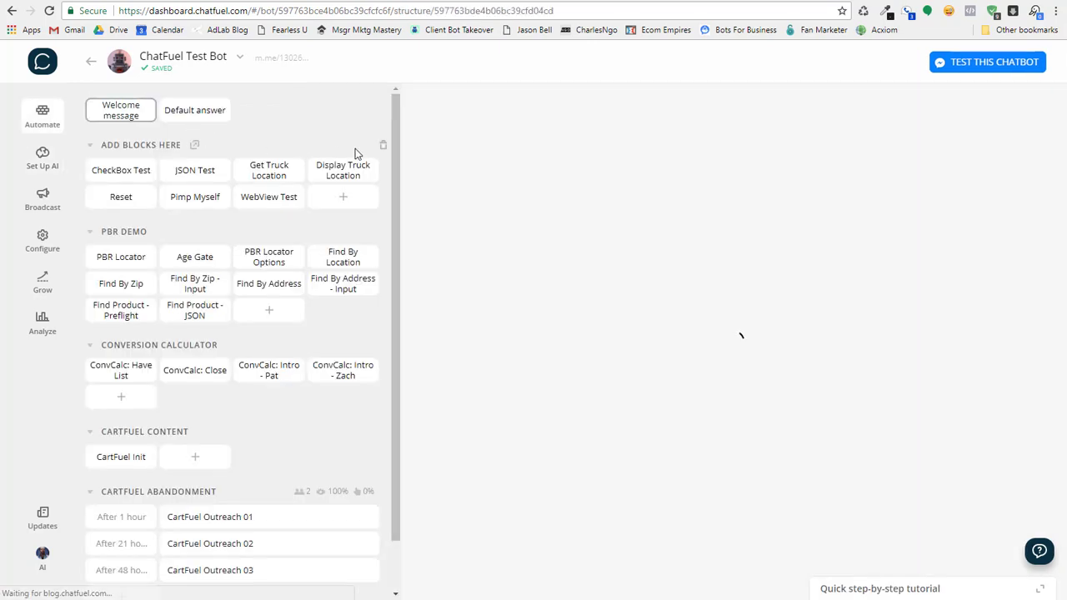
click(273, 191)
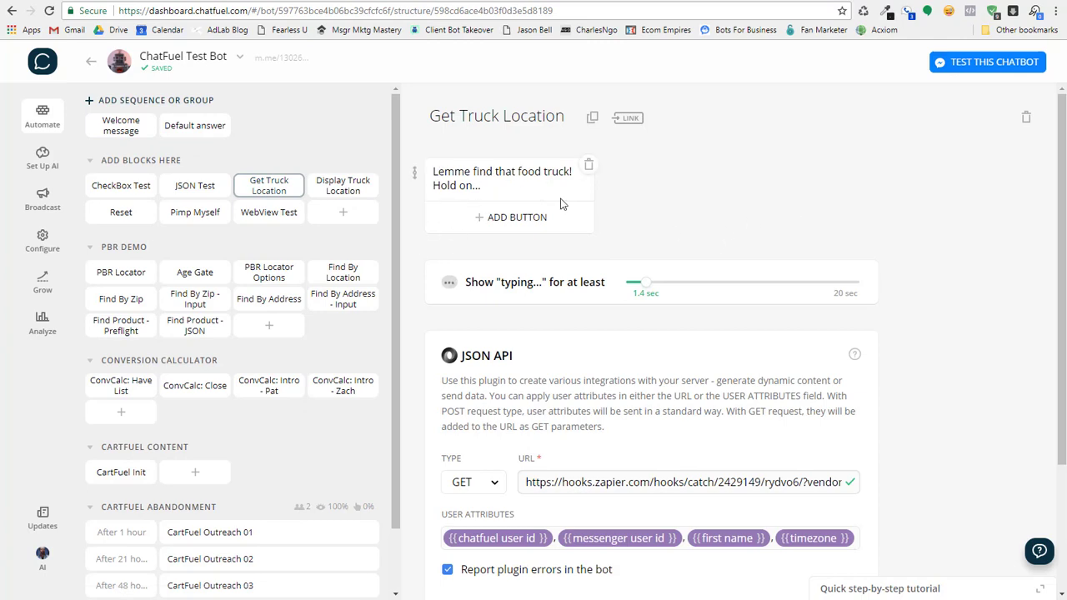
scroll(709, 192, down, 2)
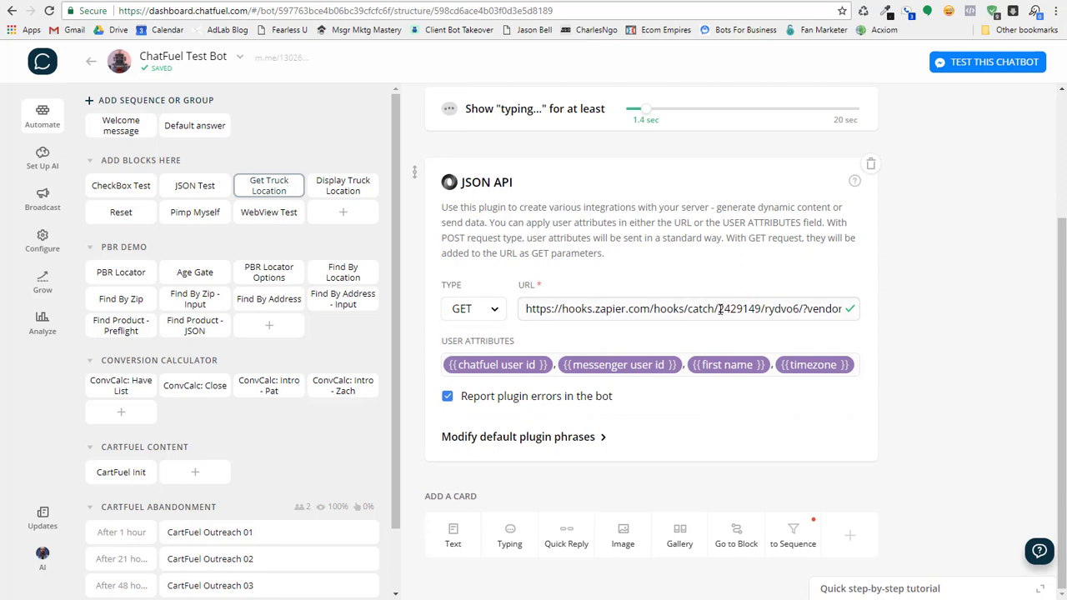
key(ctrl+Tab)
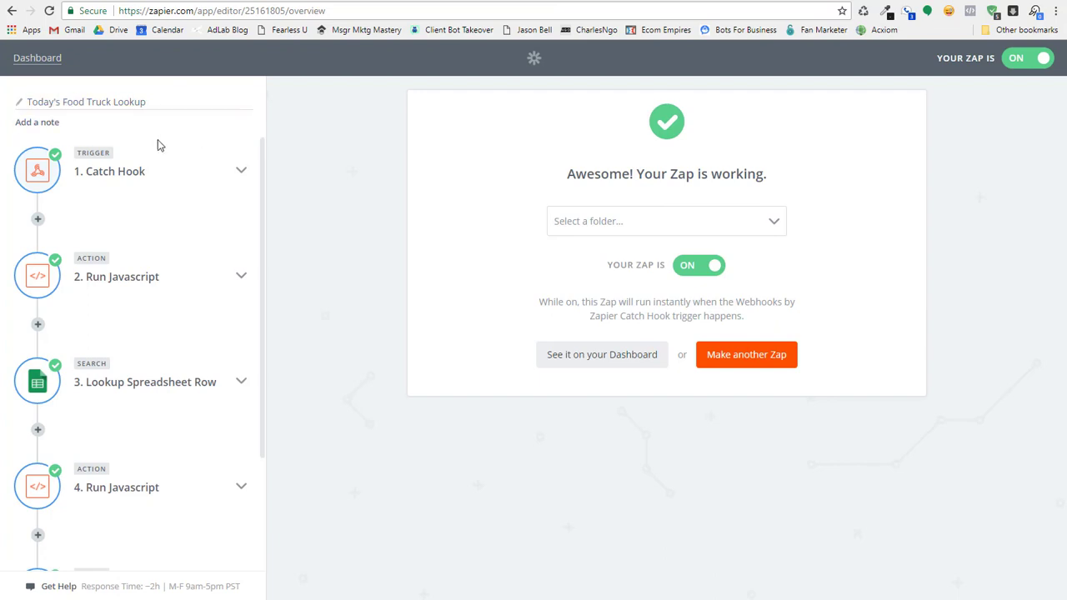
Expand the 1. Catch Hook step and bring up its Catch Hook trigger choice
click(127, 172)
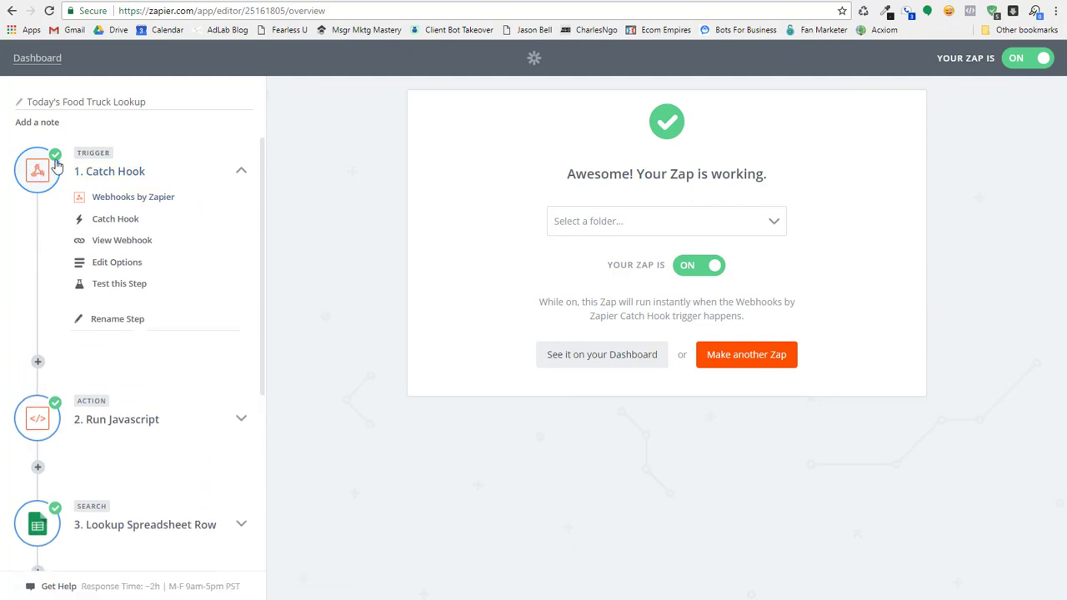
click(116, 220)
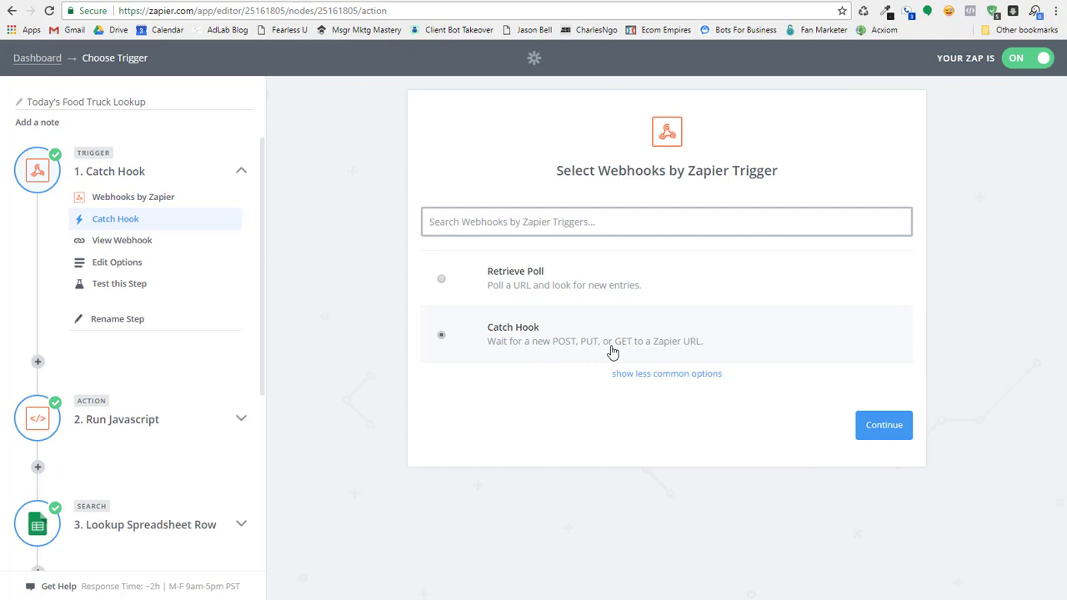
Select the zap's custom webhook URL and highlight the matching Zapier part of Chatfuel's JSON API URL
click(139, 241)
double_click(475, 271)
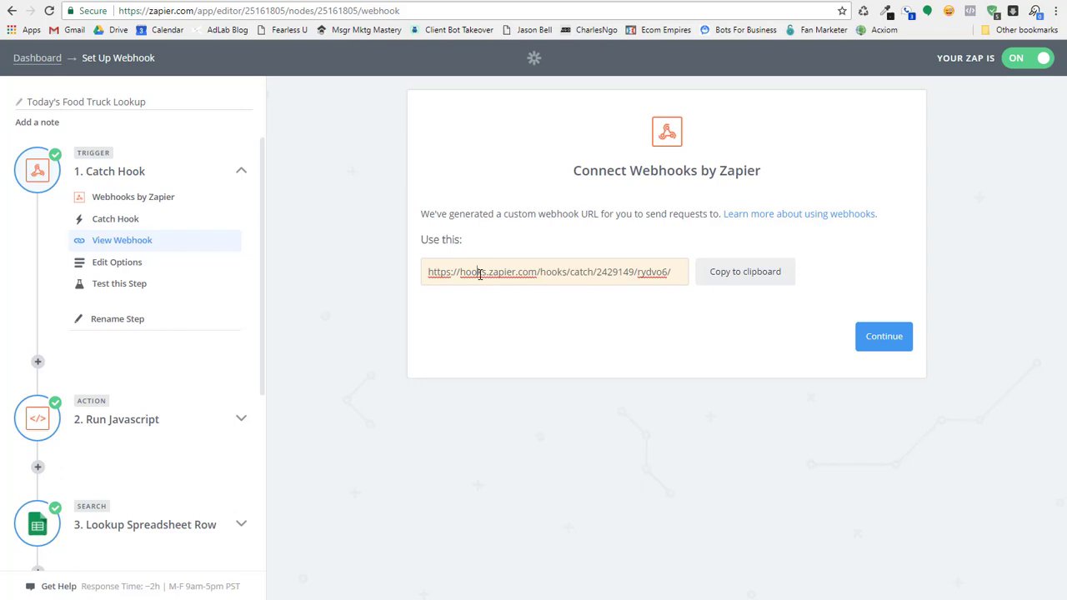
click(668, 272)
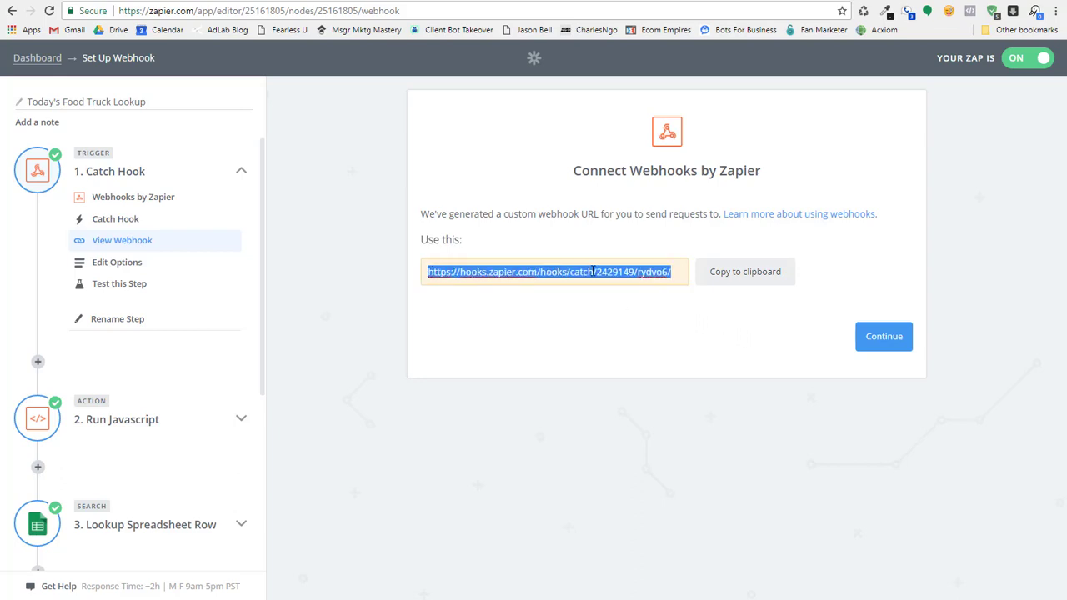
click(442, 2)
drag(527, 309, 804, 303)
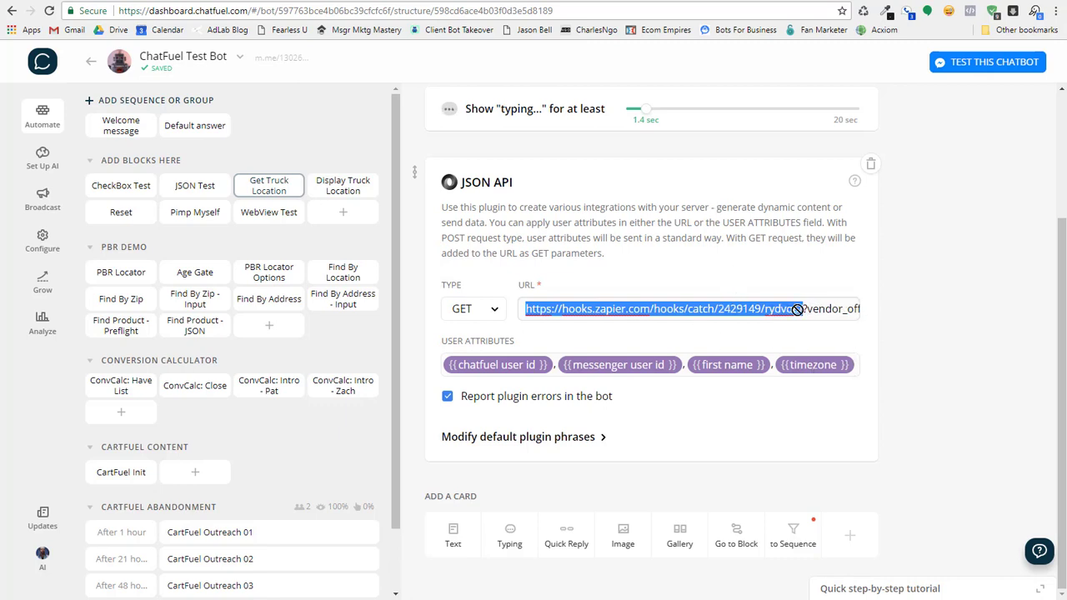
Highlight the ?vendor_offset=-5 parameter at the end of the JSON API URL, then return to Zapier
click(810, 310)
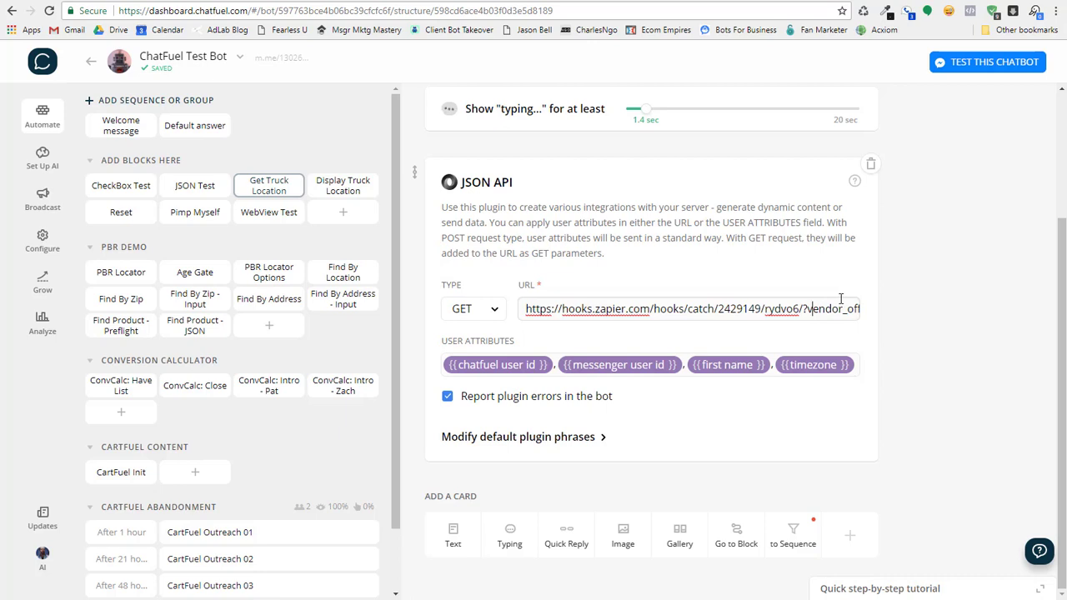
key(End)
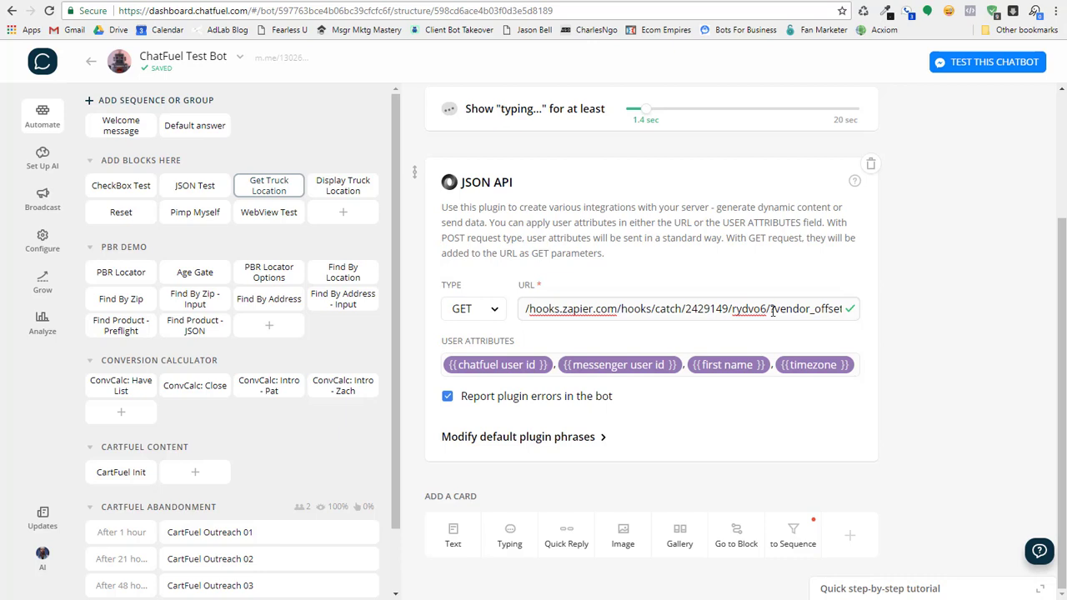
drag(771, 310, 845, 316)
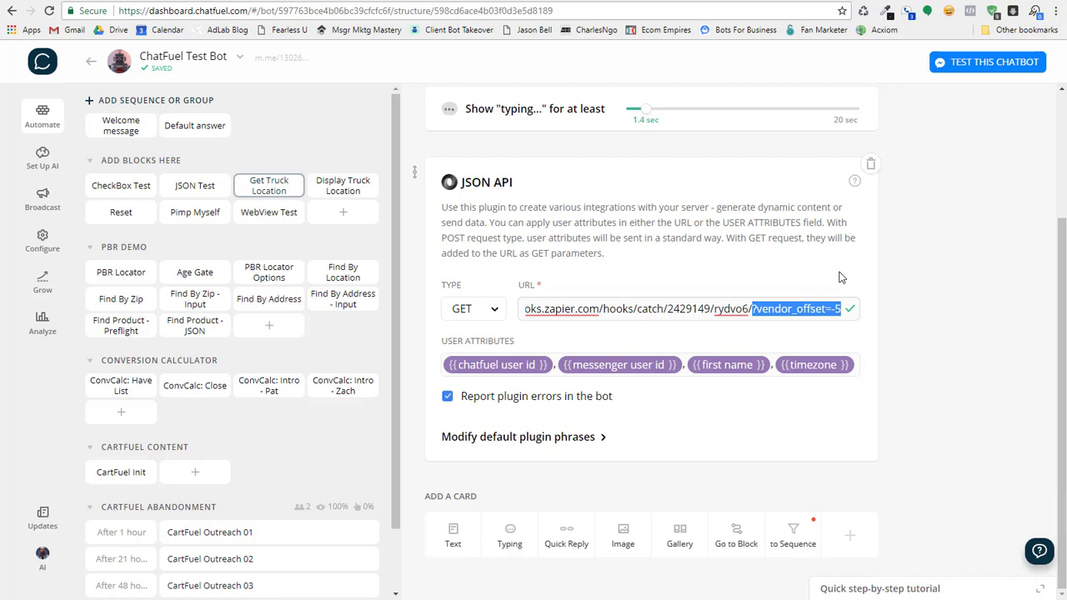
click(754, 309)
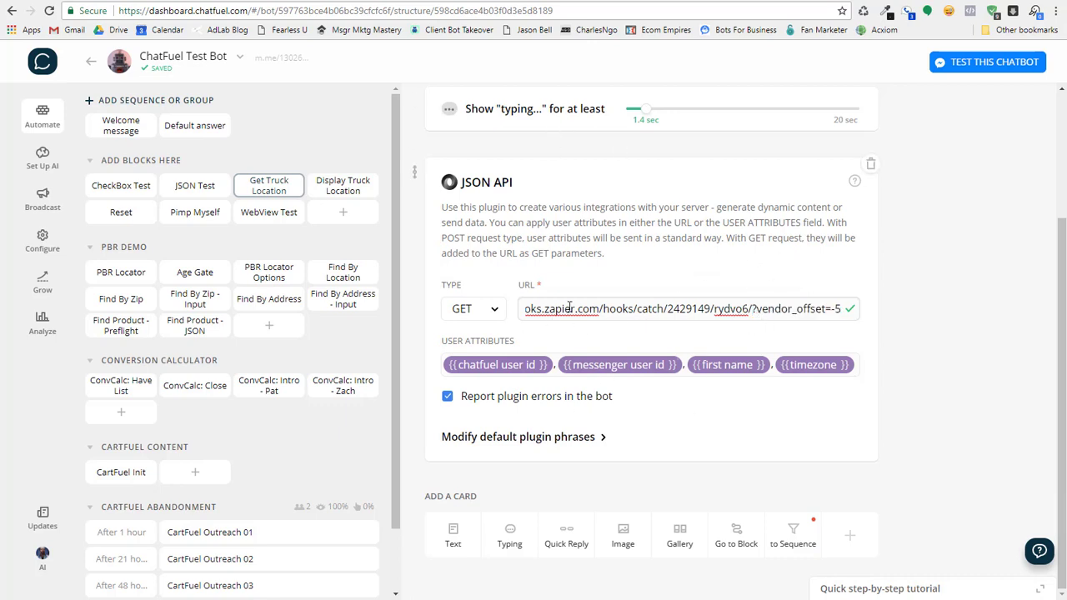
key(Home)
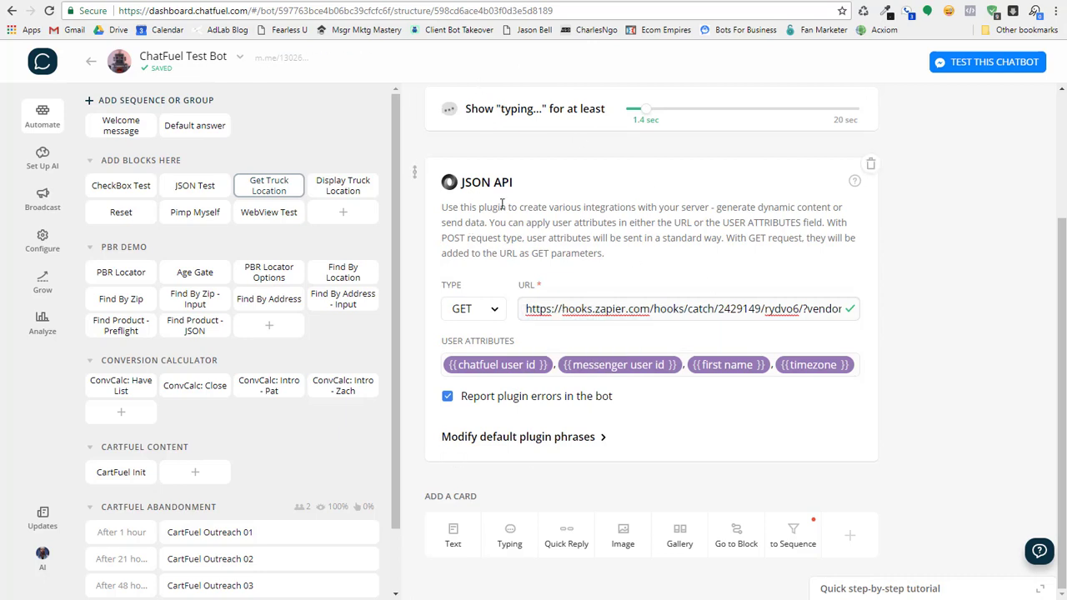
key(ctrl+Tab)
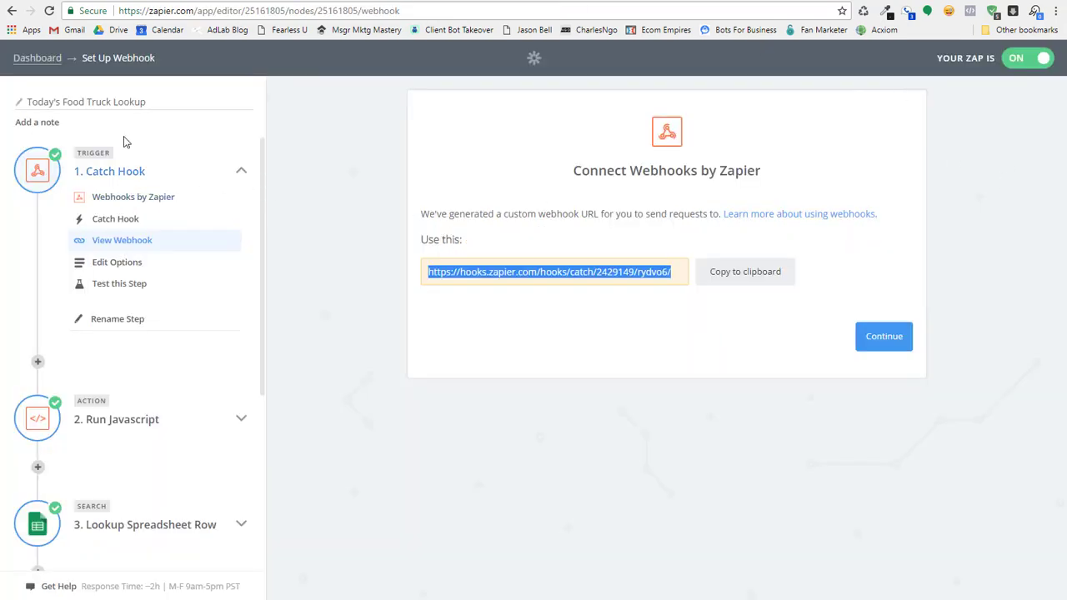
Continue through the Catch Hook options to the test step and show the caught hook's data
click(614, 367)
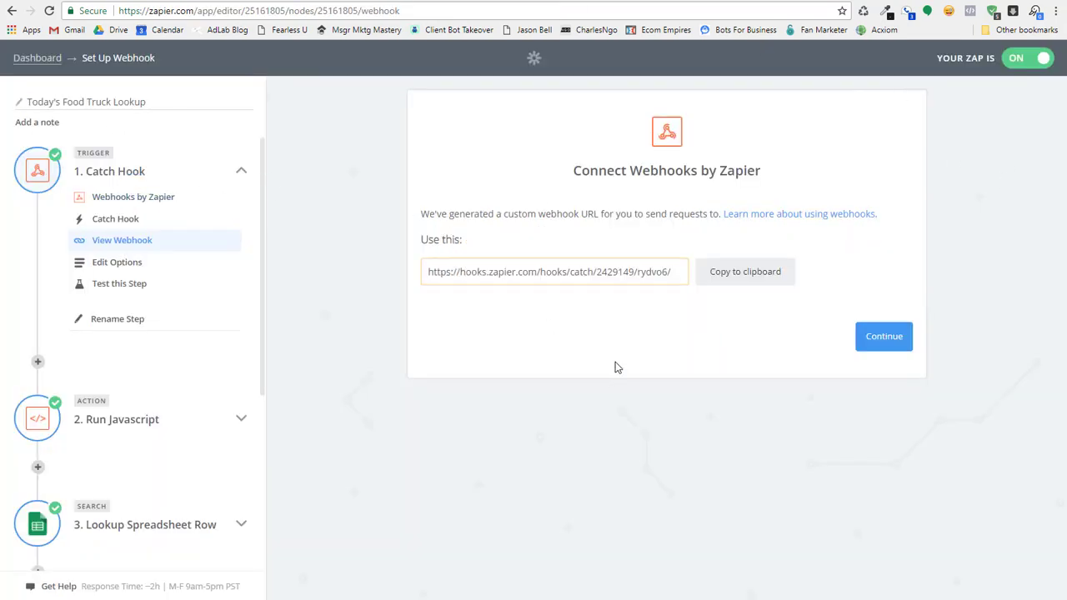
click(865, 336)
click(905, 341)
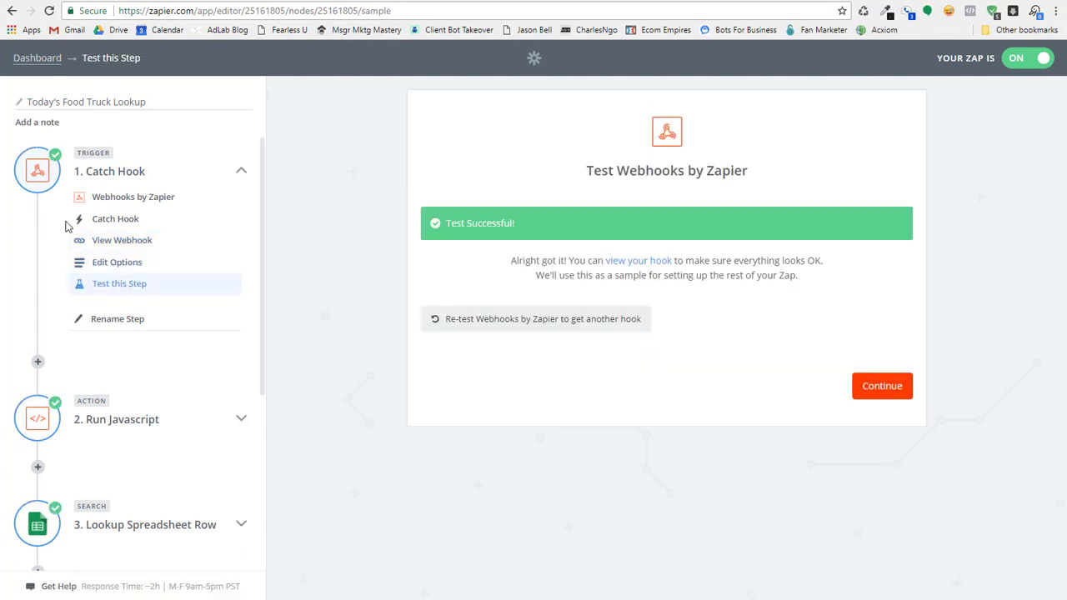
click(638, 261)
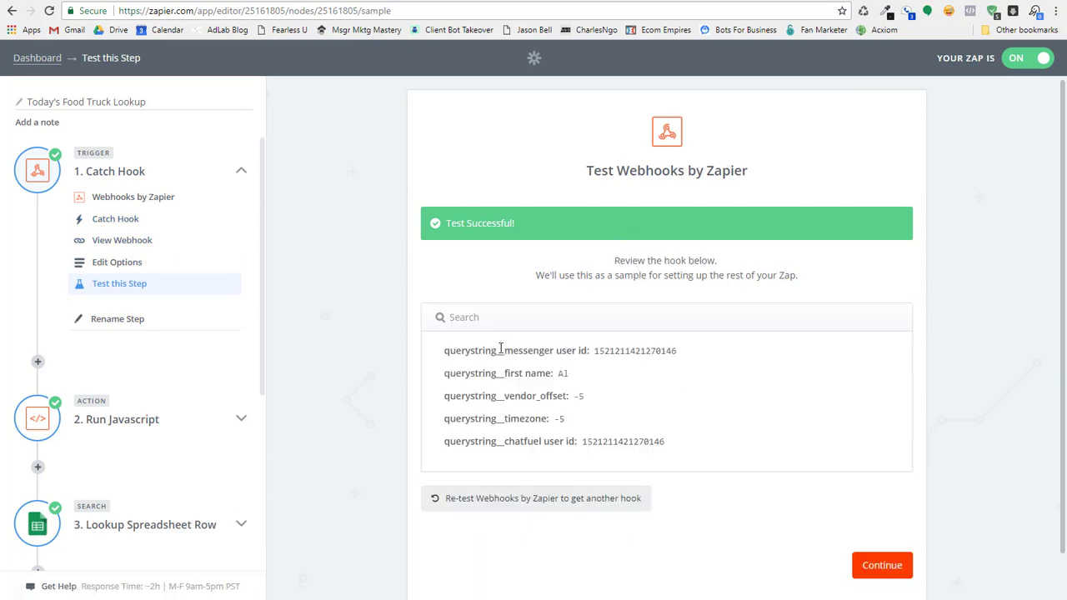
Highlight the sample's messenger user id, first name, vendor_offset, timezone and chatfuel user id values
double_click(635, 351)
double_click(562, 373)
double_click(503, 395)
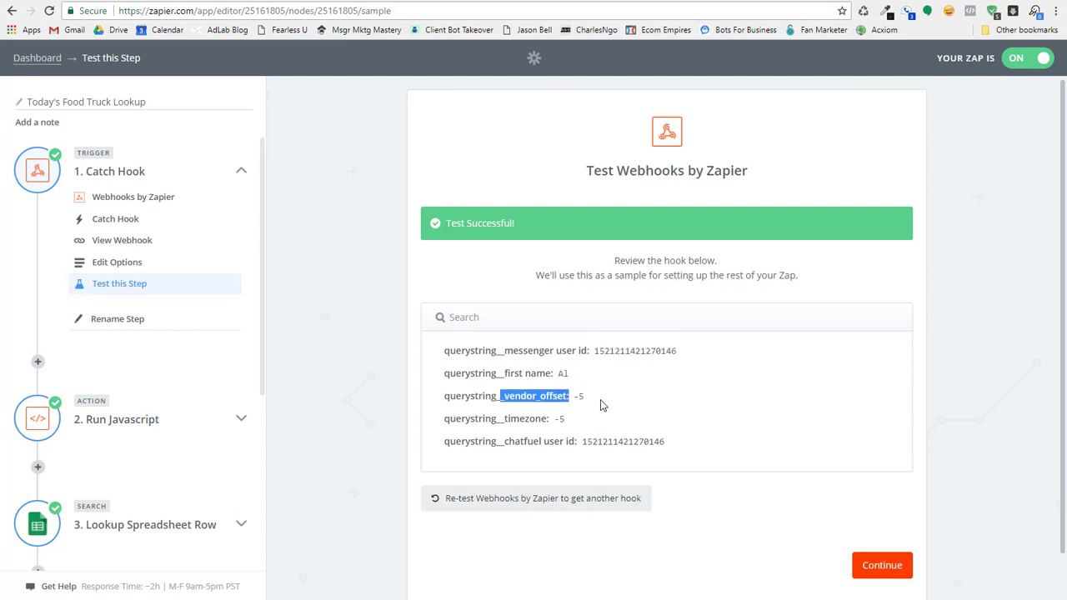
drag(444, 419, 551, 419)
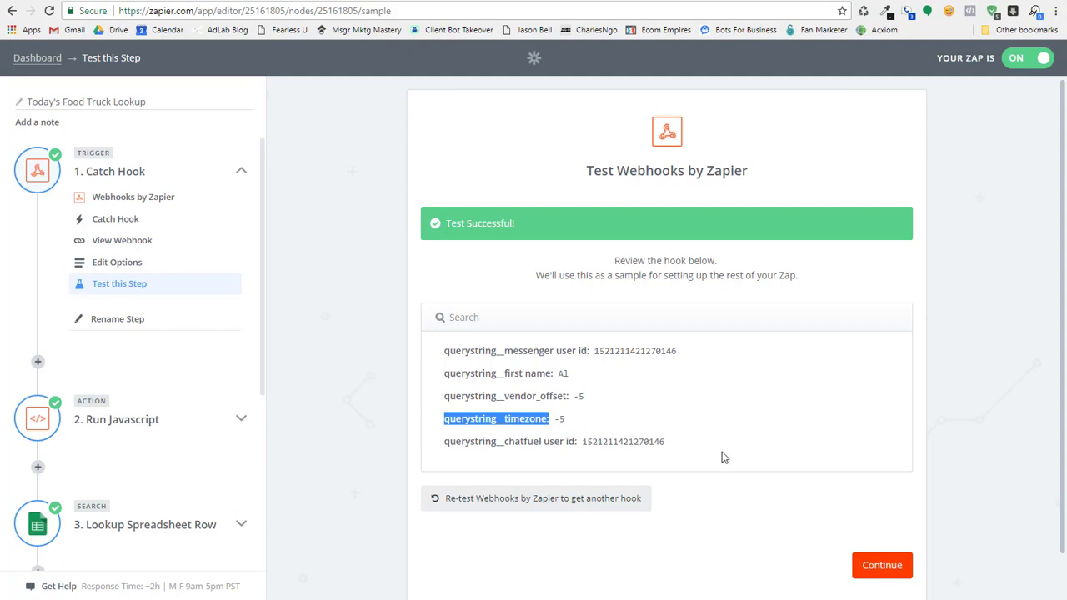
drag(449, 441, 614, 442)
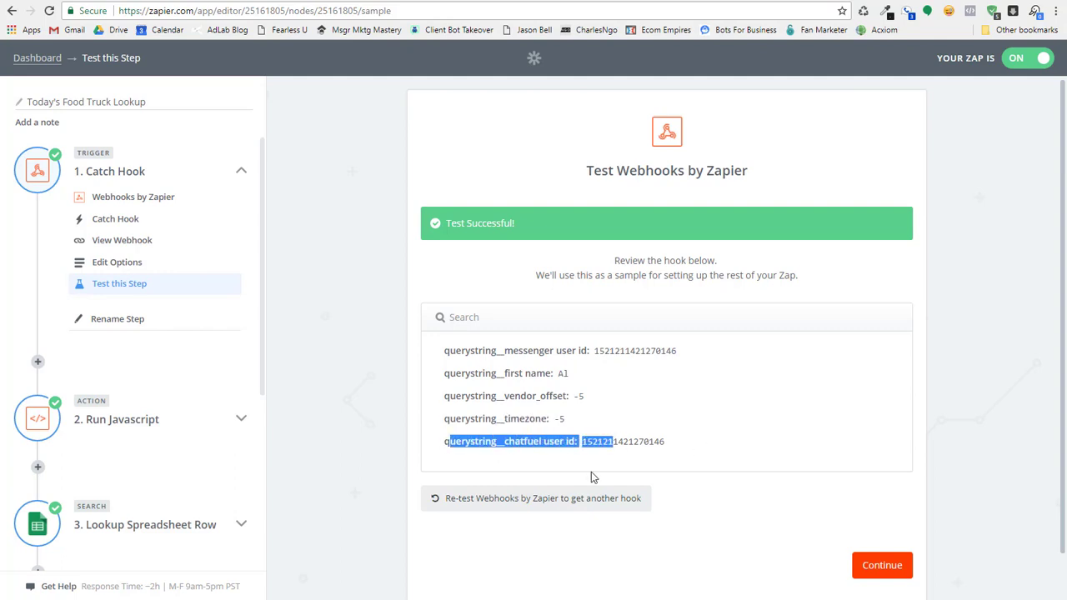
double_click(627, 441)
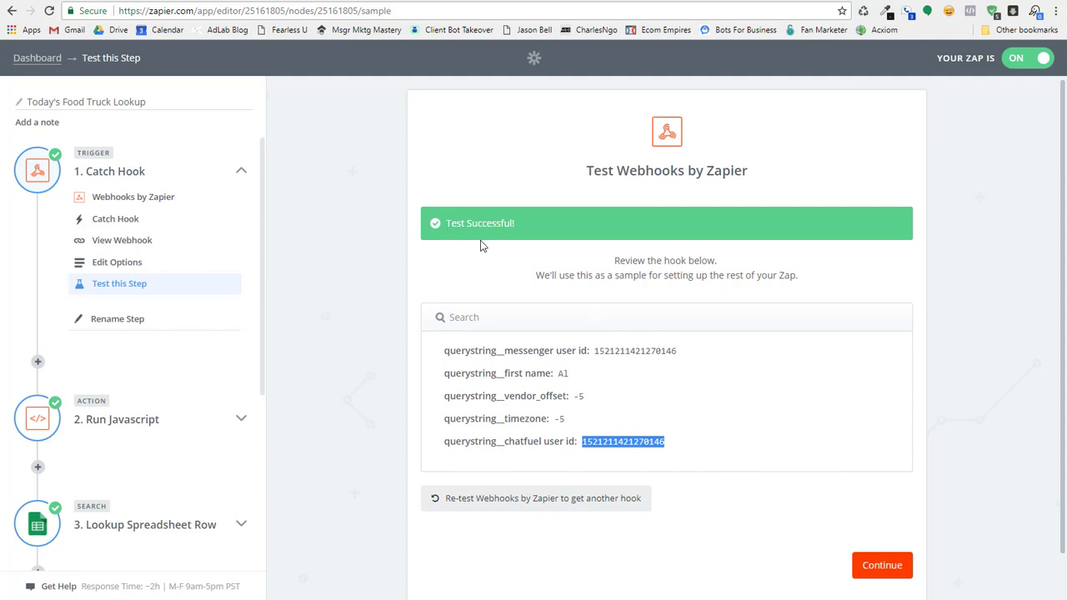
Collapse Catch Hook and open the Run Javascript step's code template
click(240, 175)
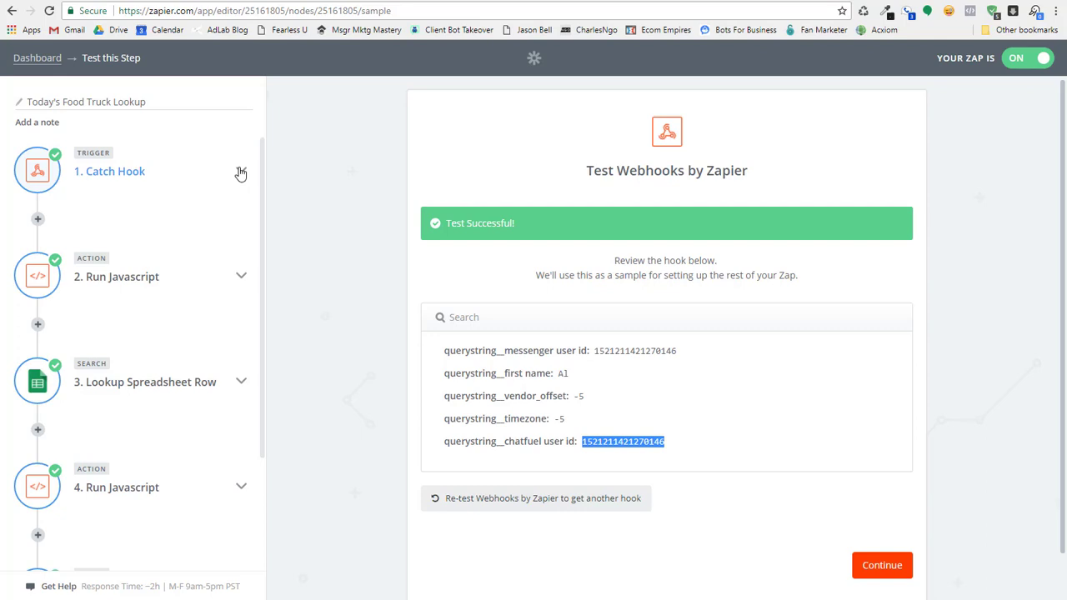
click(240, 278)
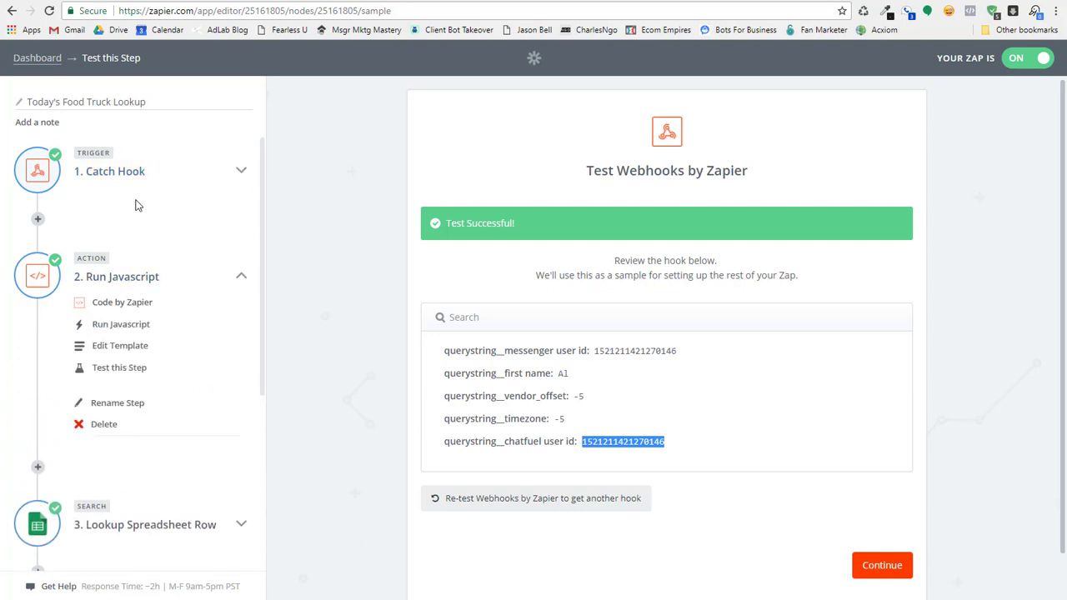
click(133, 347)
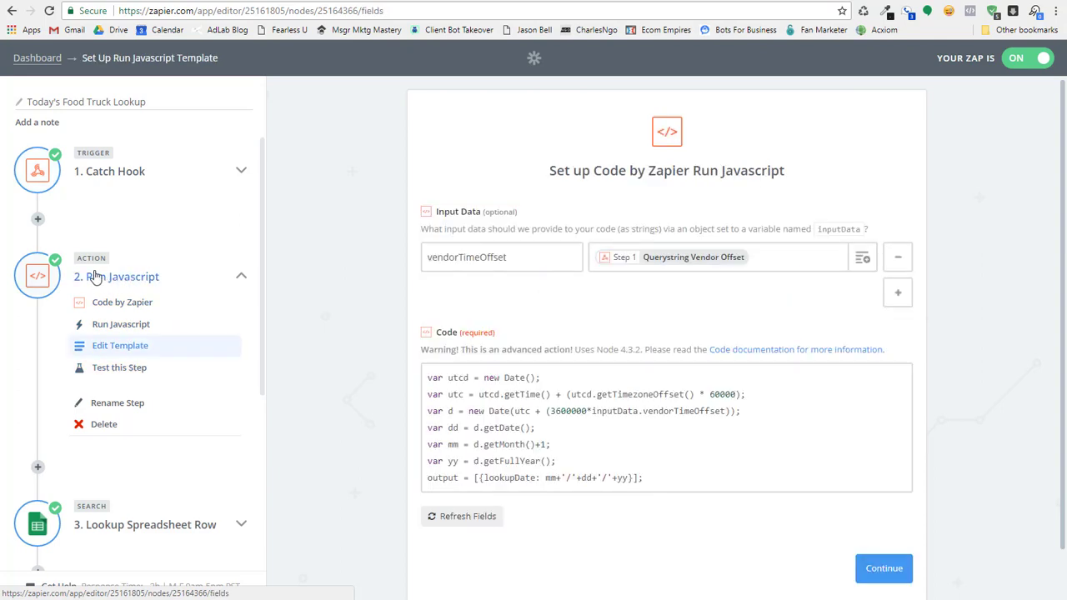
scroll(833, 377, down, 1)
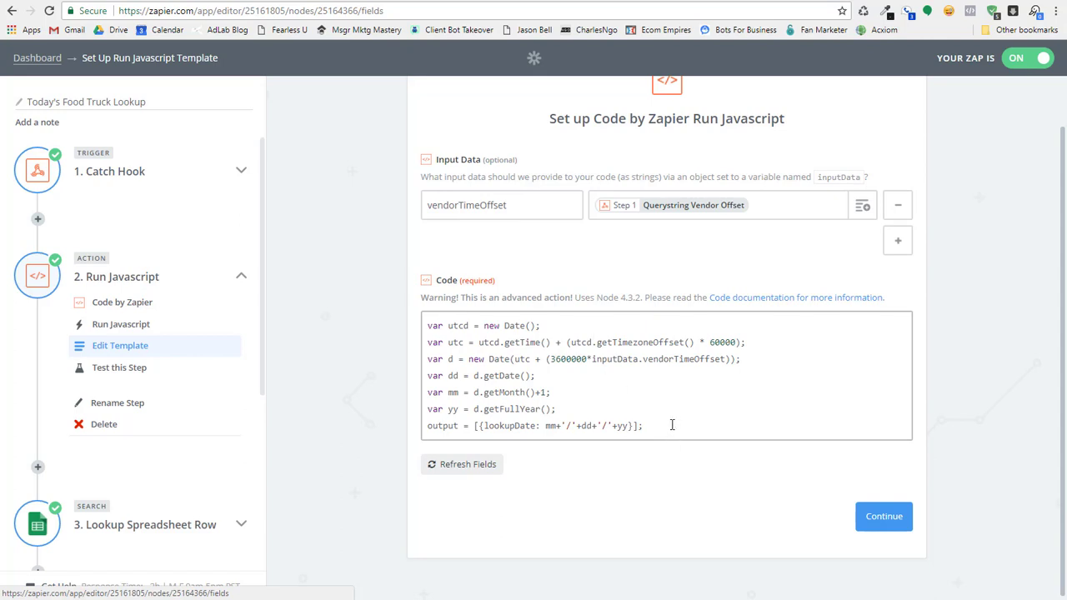
Highlight the inputData.vendorTimeOffset, vendor-local date and lookupDate output lines in the code
drag(672, 425, 417, 331)
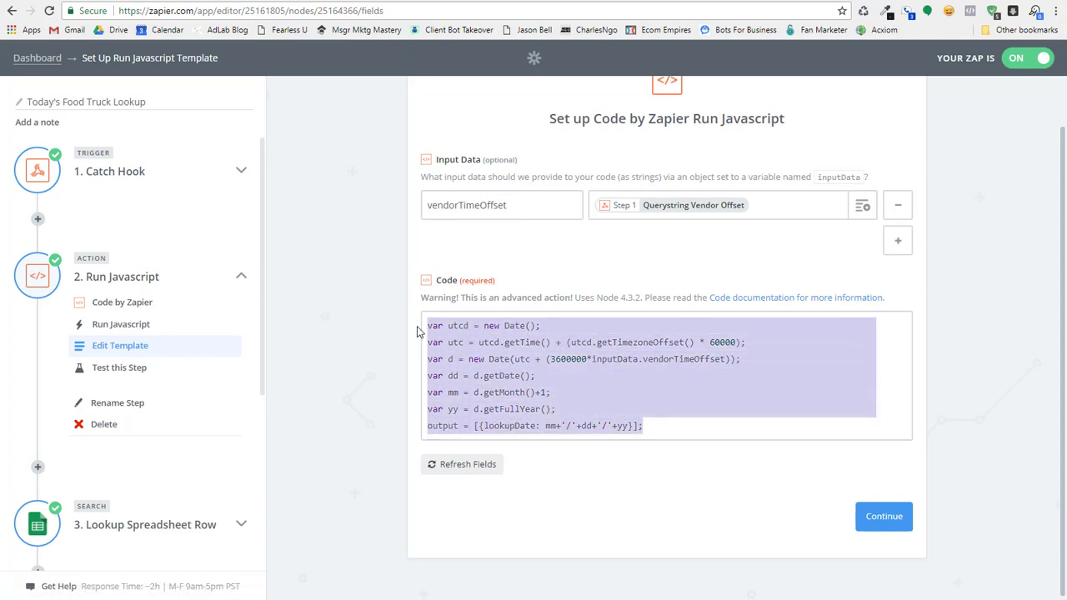
click(758, 377)
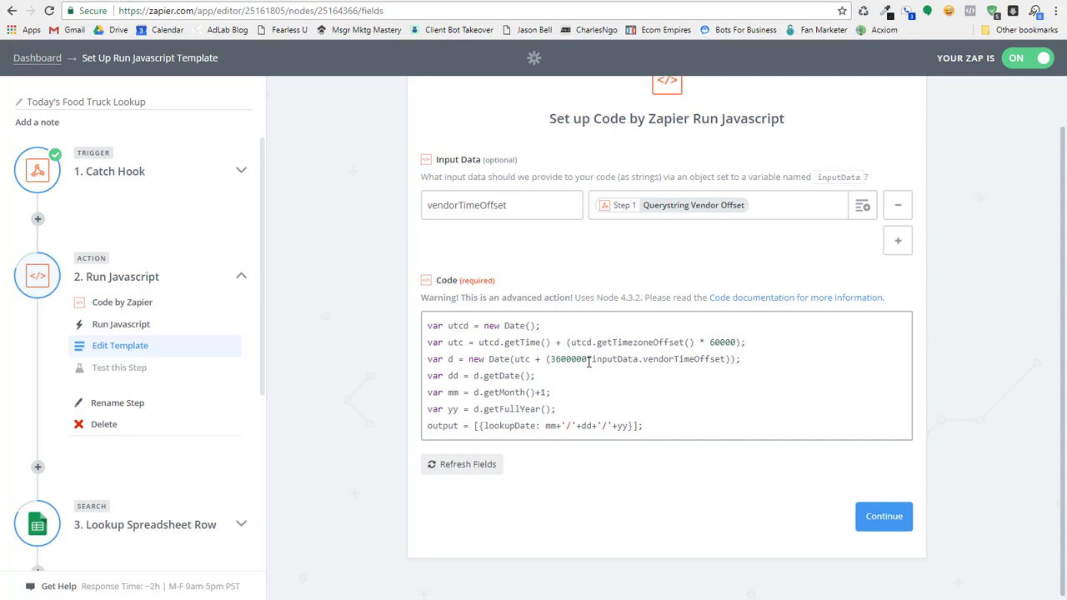
drag(613, 358, 728, 360)
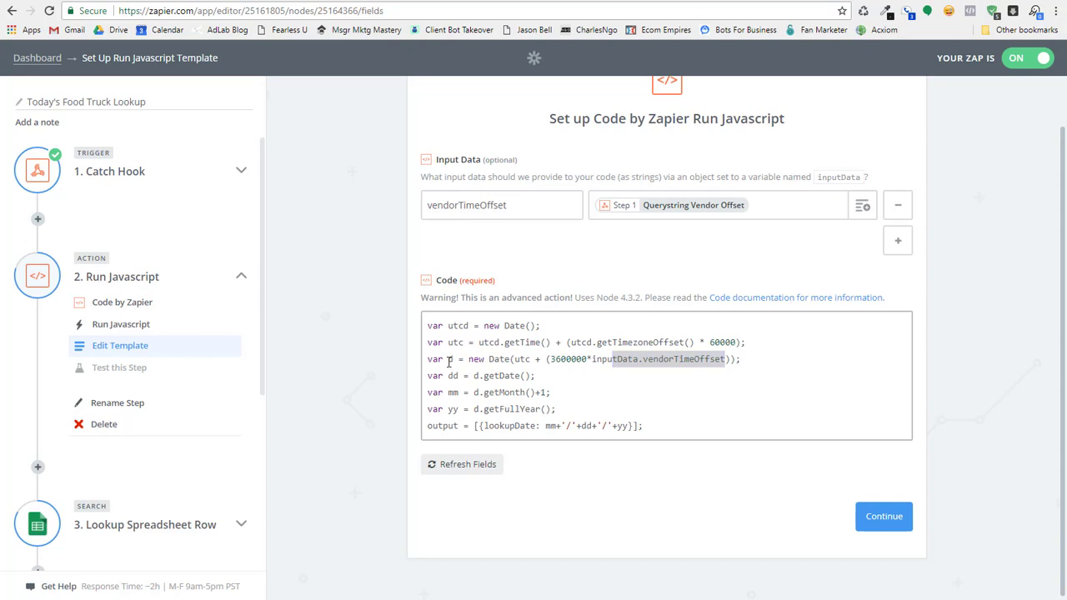
drag(429, 362, 658, 357)
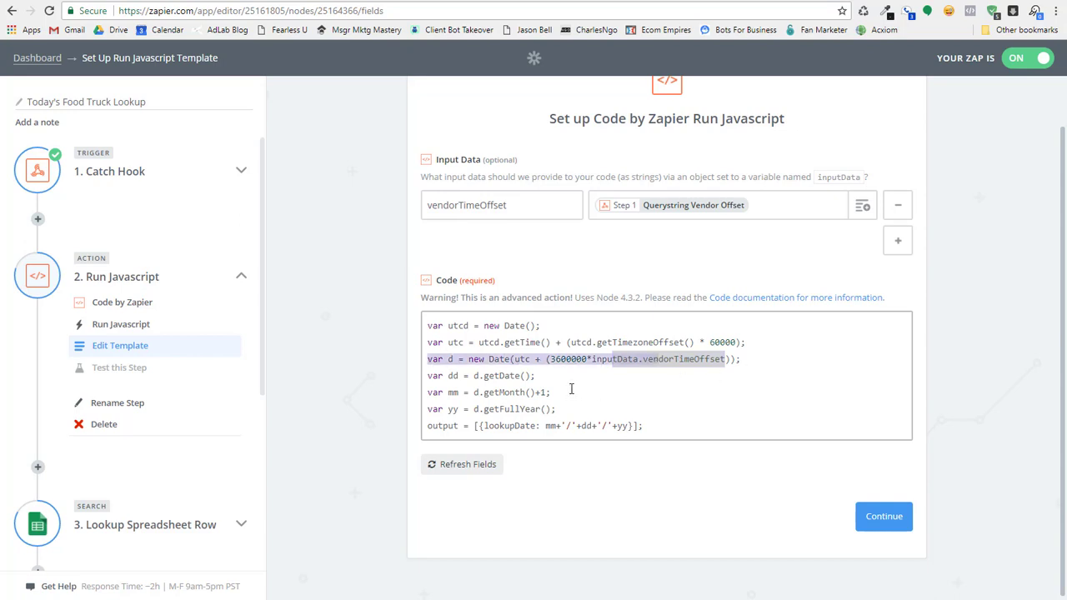
drag(655, 427, 503, 425)
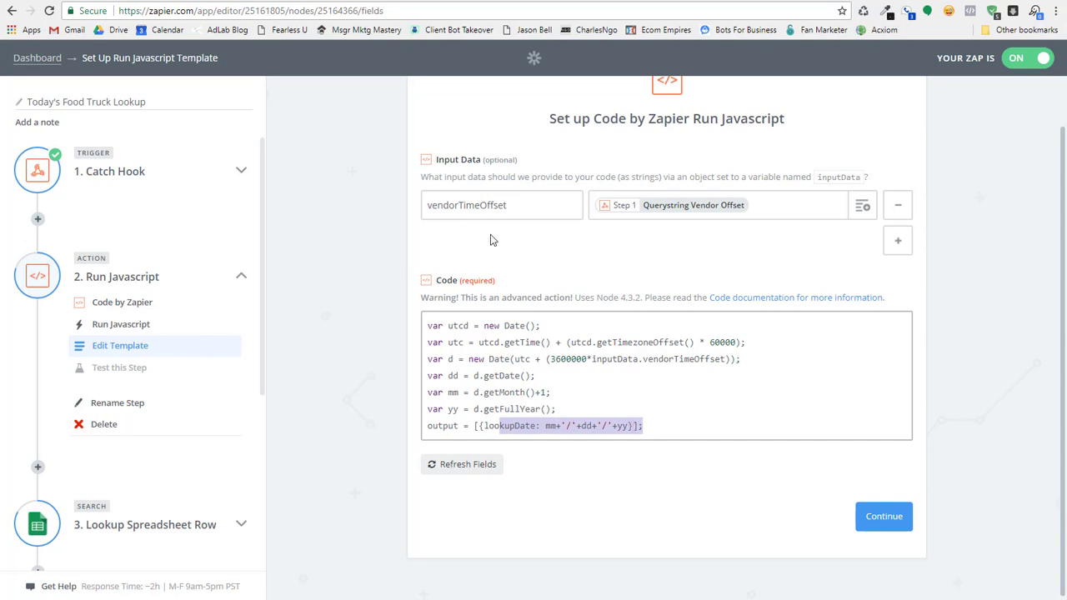
click(241, 276)
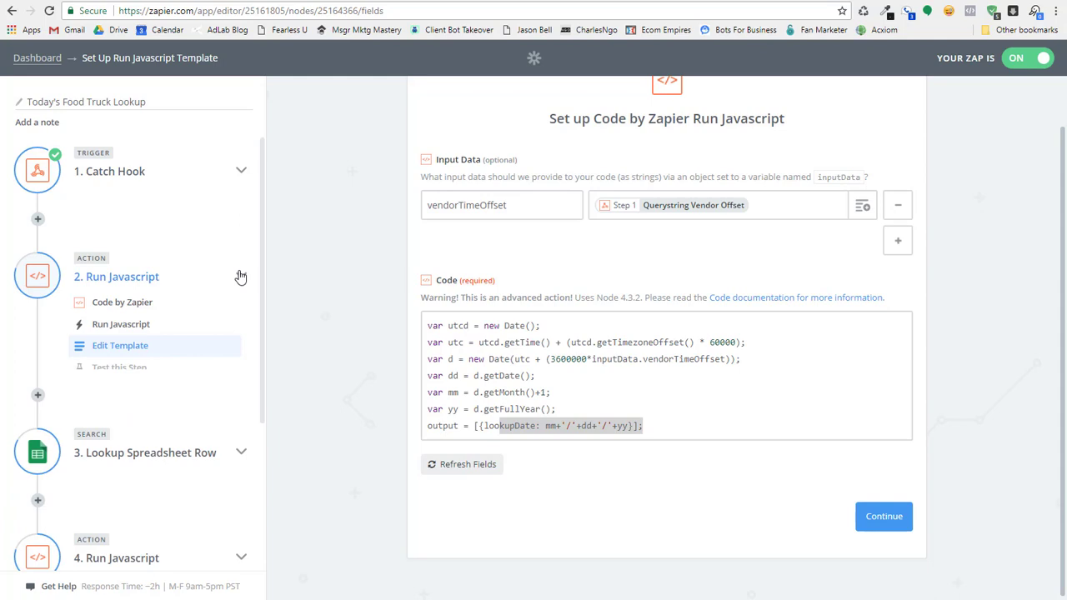
click(672, 413)
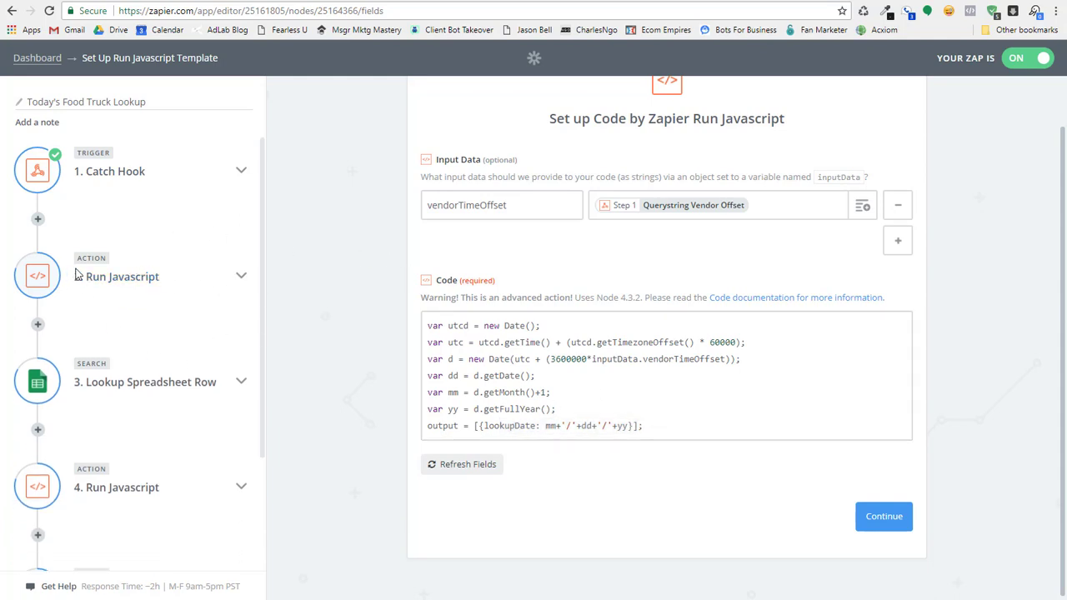
Test the JavaScript code and view step 3's Google Sheets Lookup Spreadsheet Row action
click(879, 518)
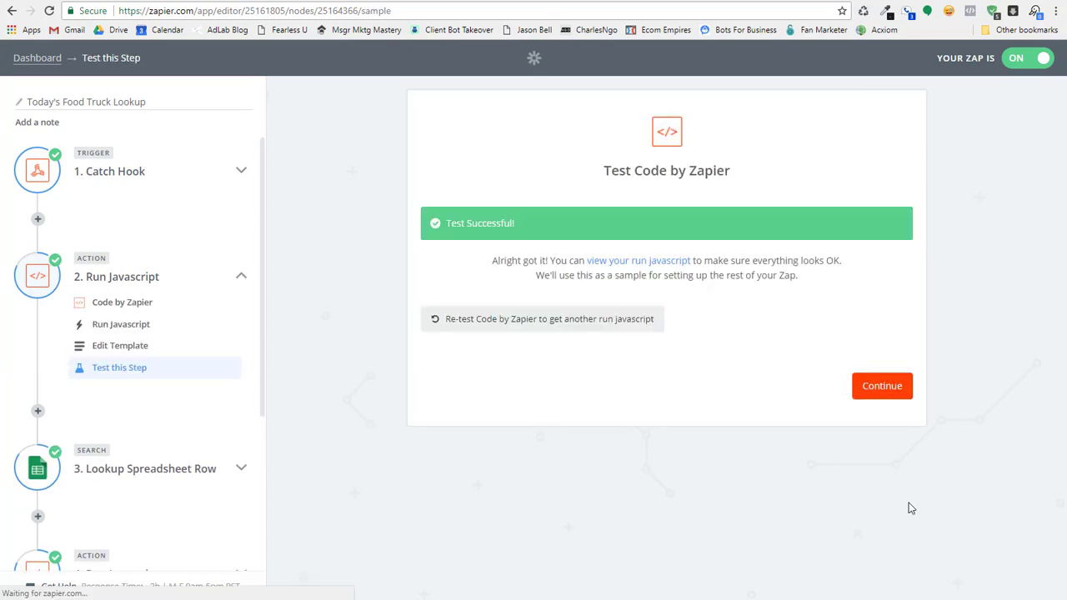
click(885, 392)
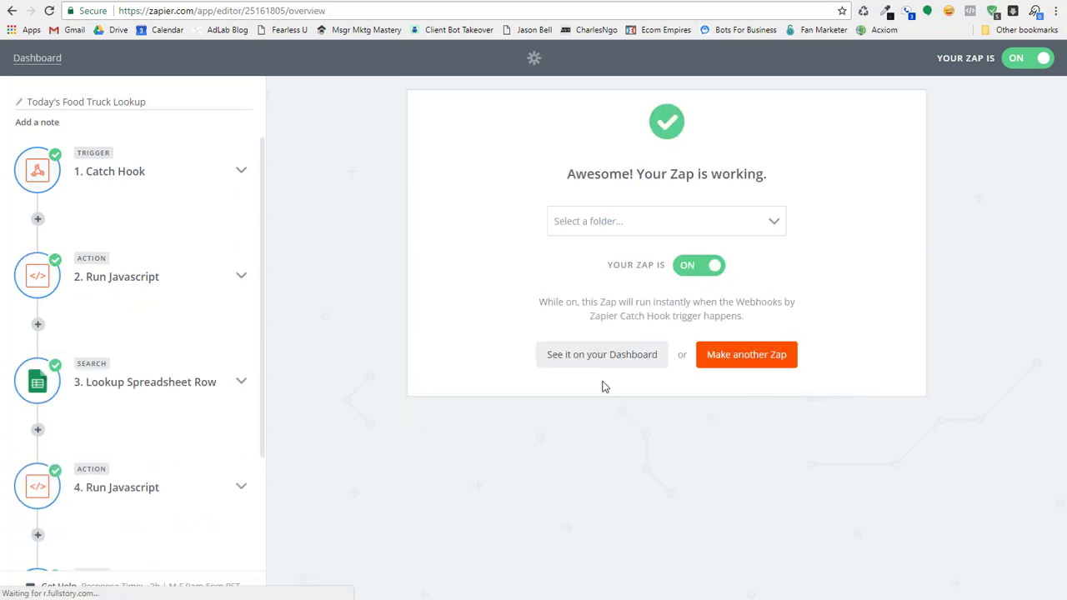
click(191, 381)
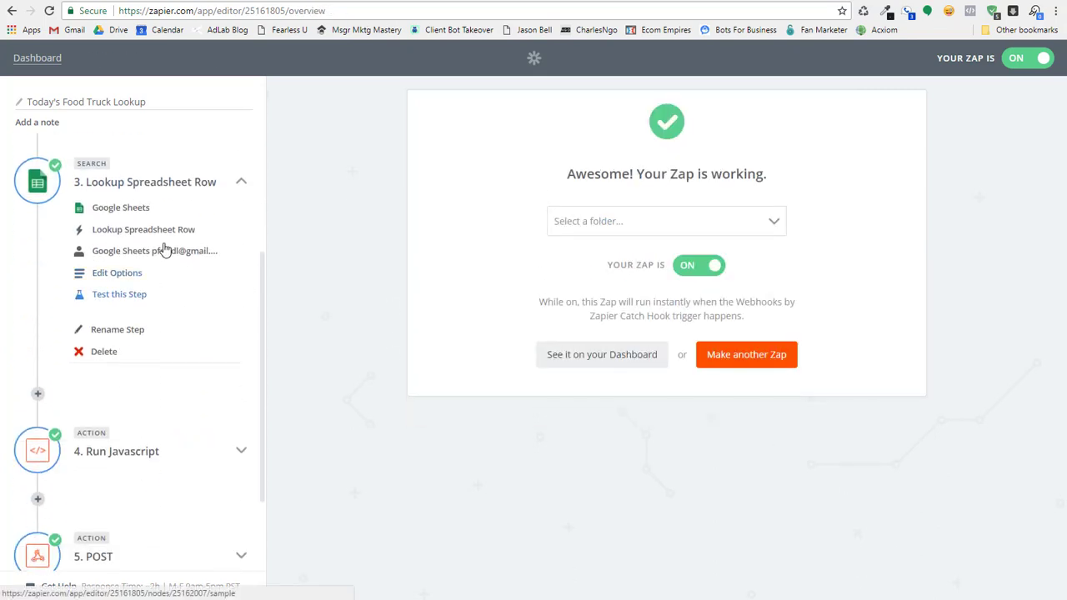
click(104, 210)
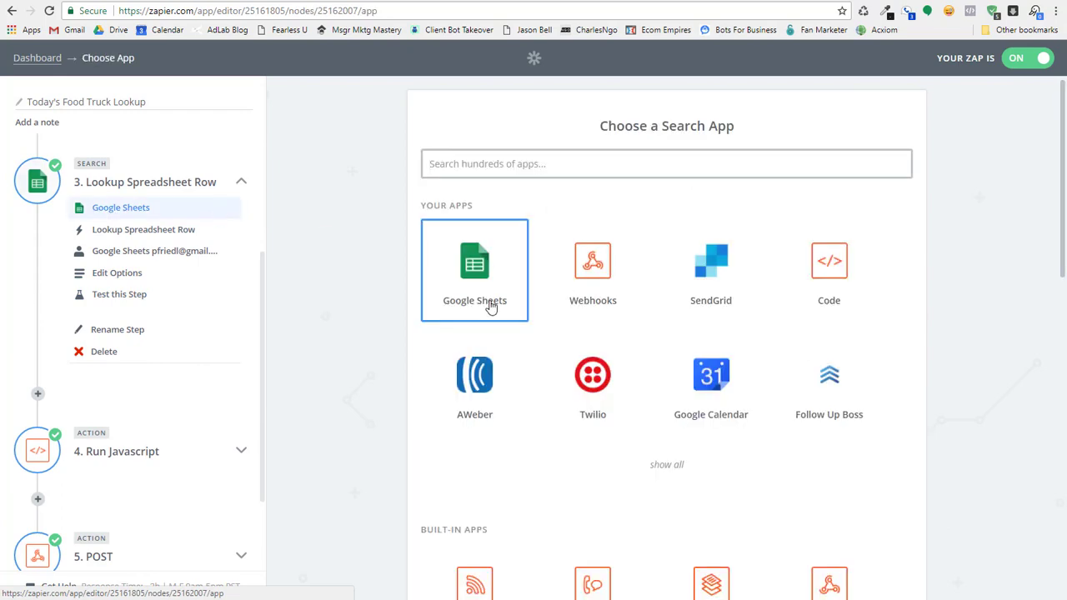
click(139, 232)
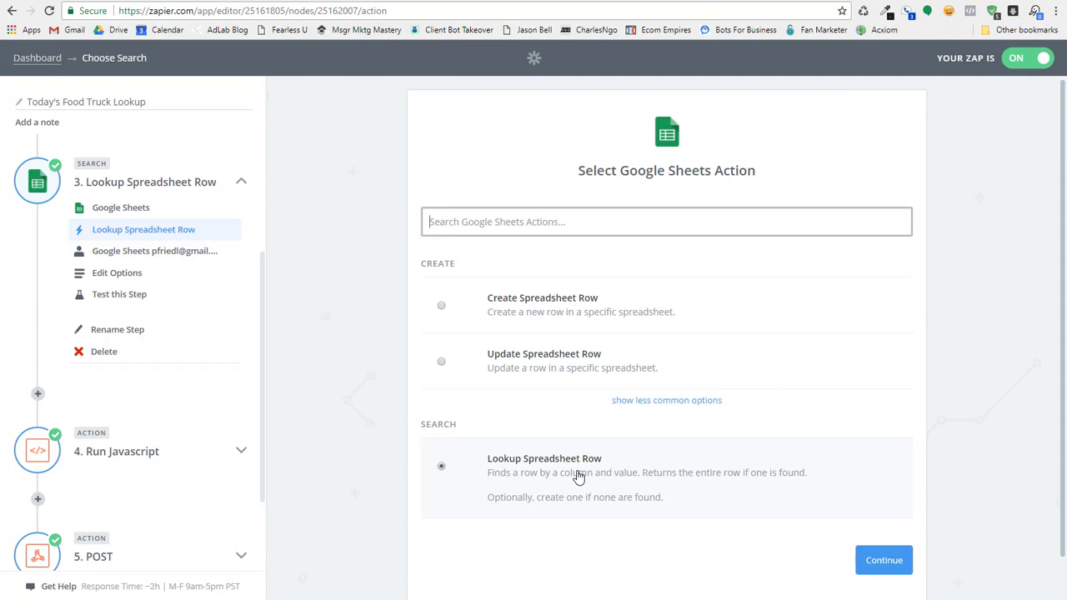
Review the lookup matching Test Sheet's Date column to Lookup Date, then switch to Test Sheet
click(126, 275)
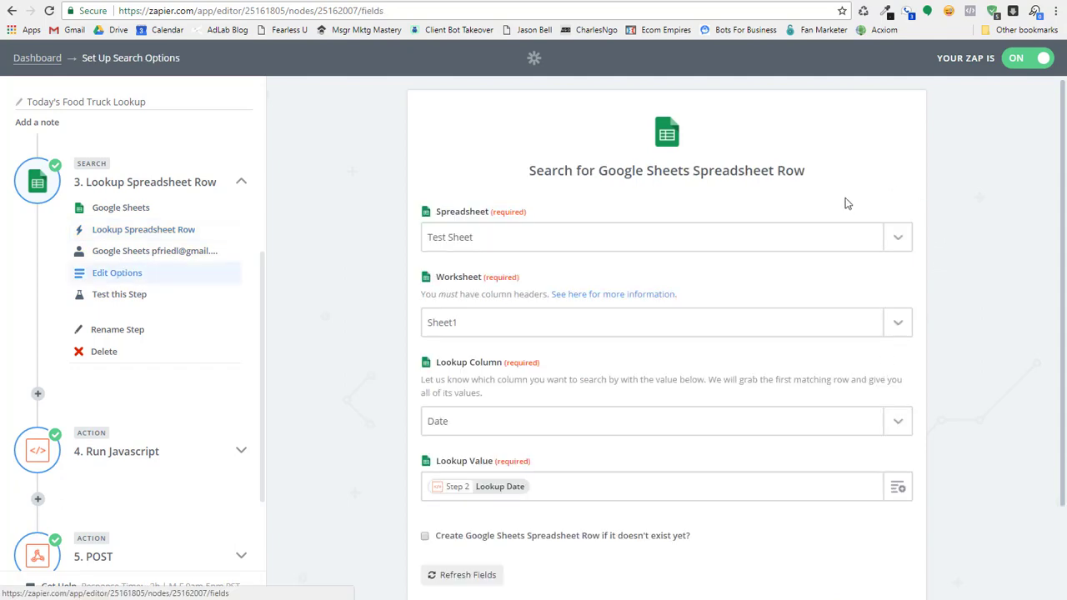
scroll(843, 203, down, 1)
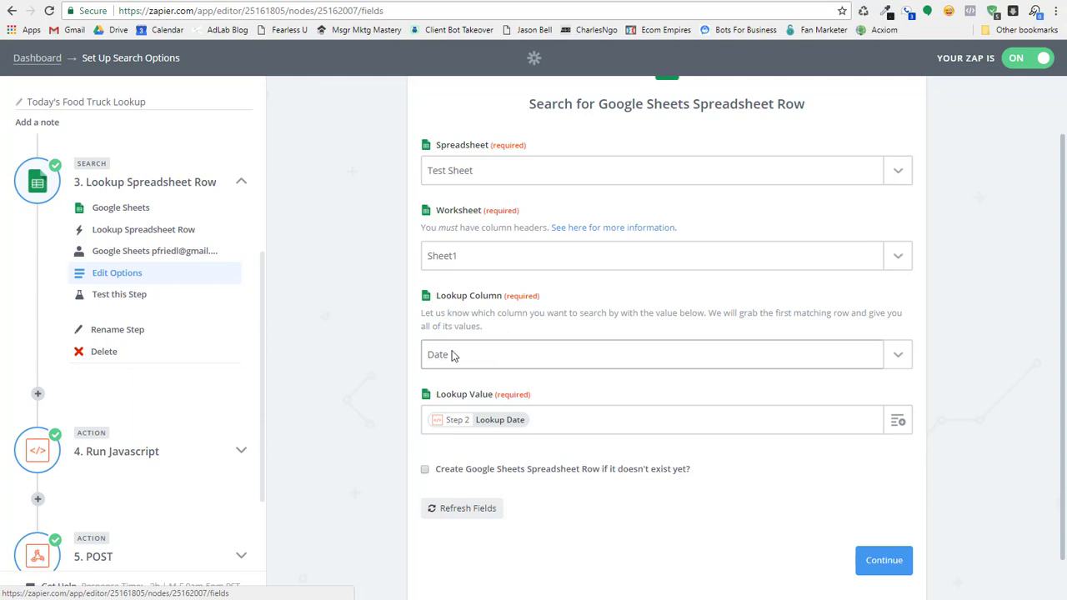
key(ctrl+Tab)
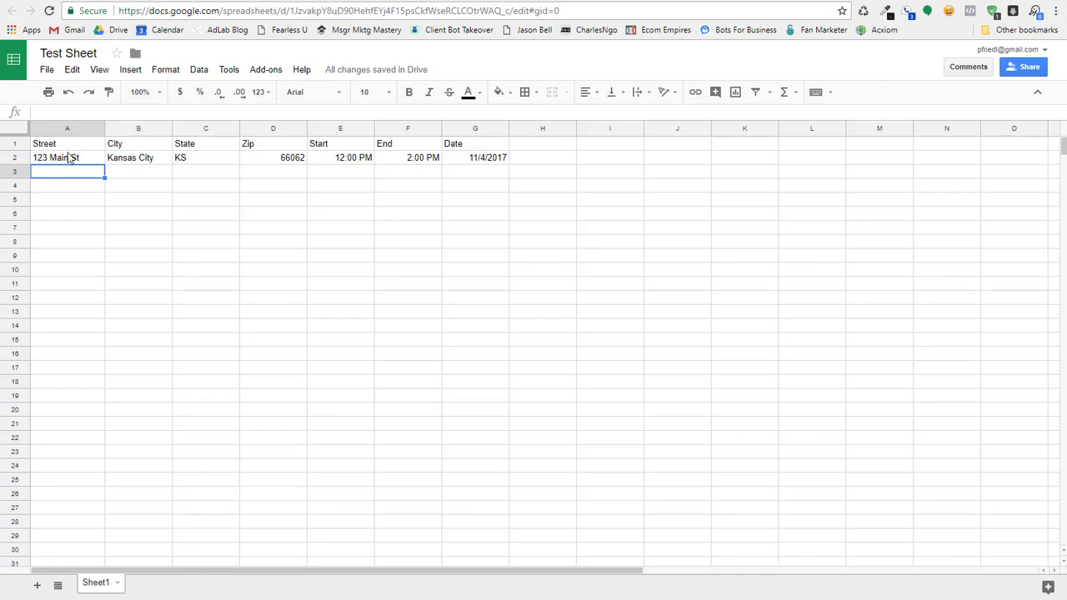
Check row 2's address, city, state, zip, 12:00 PM–2:00 PM times and 11/4/2017 date, then return to Zapier
click(60, 159)
click(130, 161)
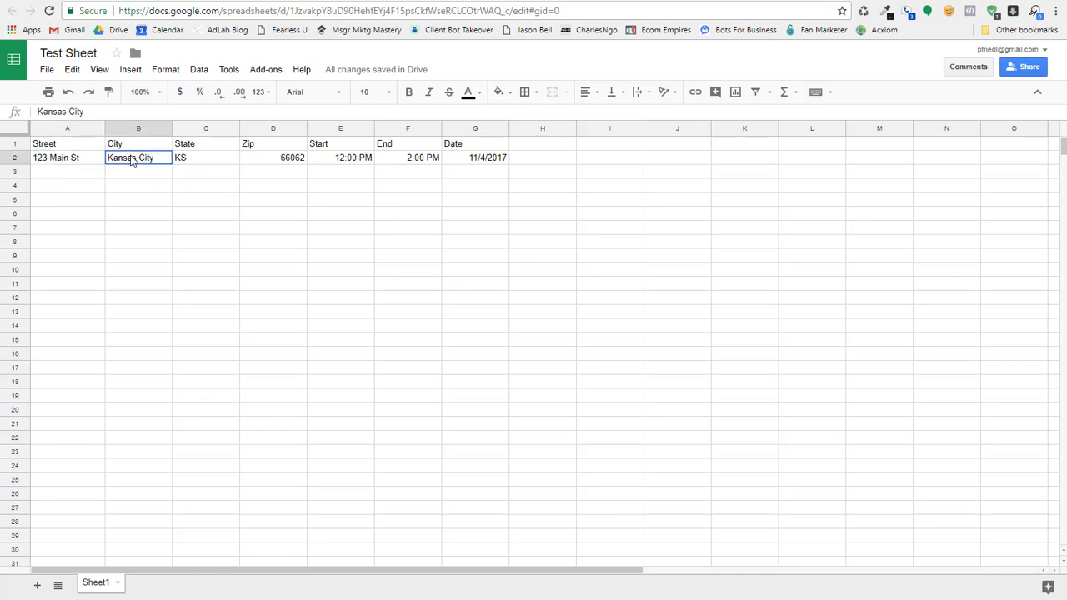
click(187, 164)
click(284, 164)
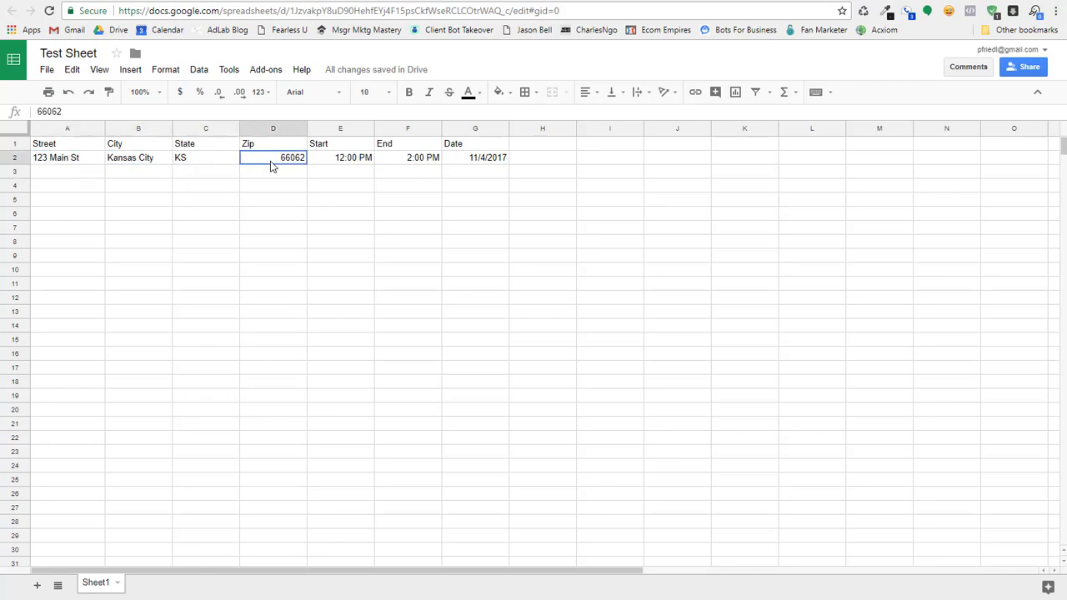
click(333, 160)
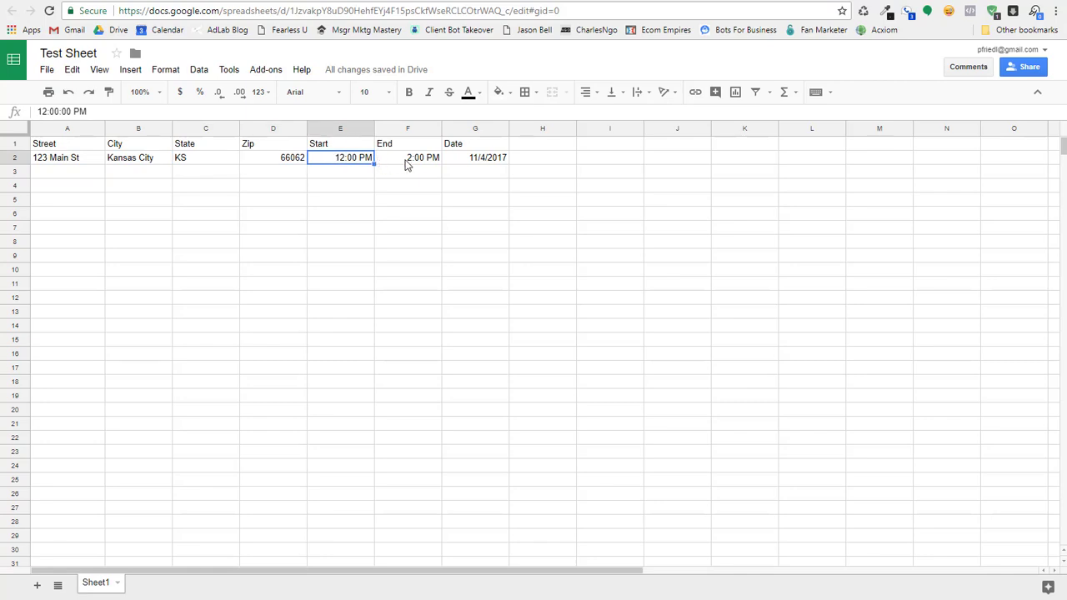
click(408, 171)
click(486, 165)
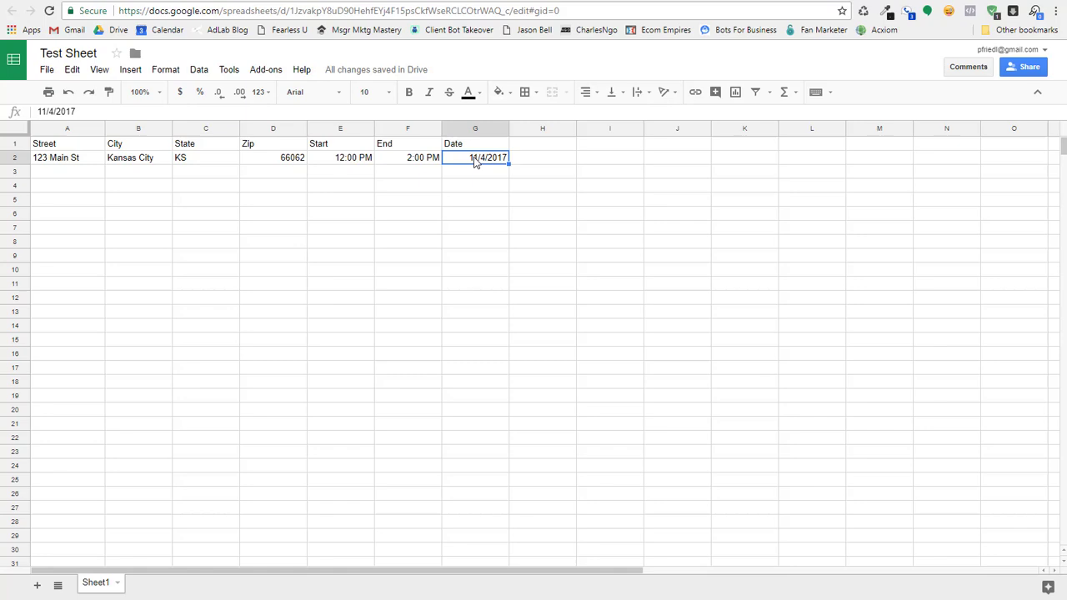
click(589, 7)
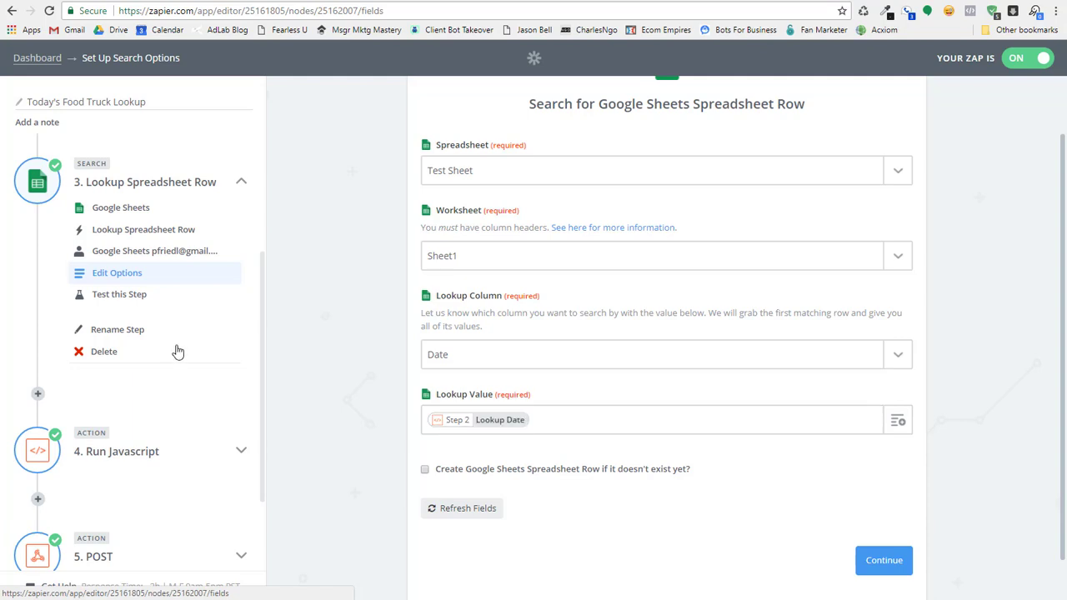
Open step 4 Run Javascript's code template and review its two address lines
click(187, 182)
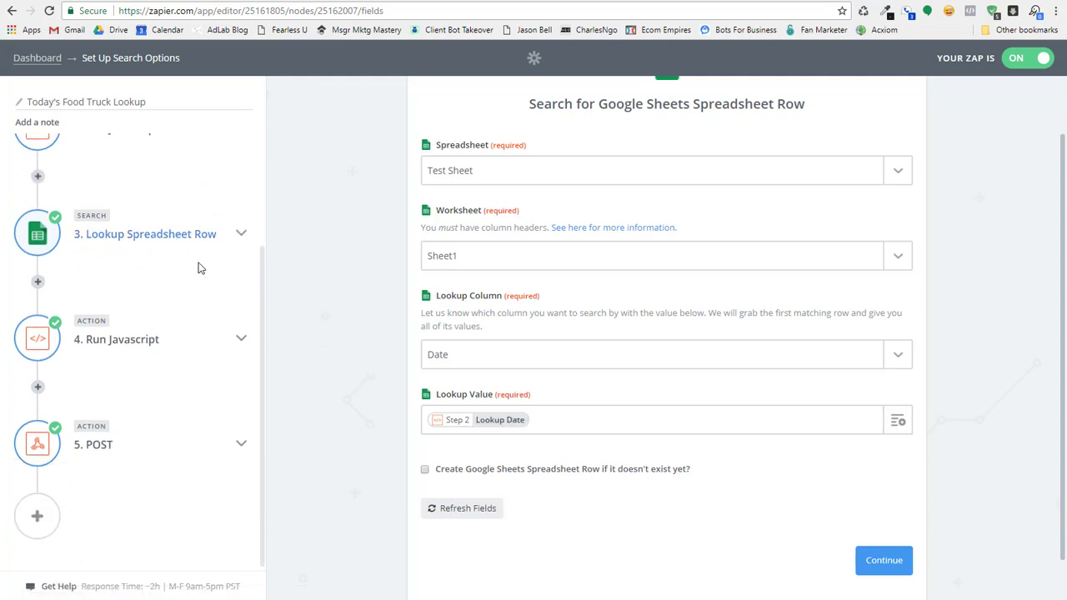
click(145, 342)
scroll(245, 220, down, 1)
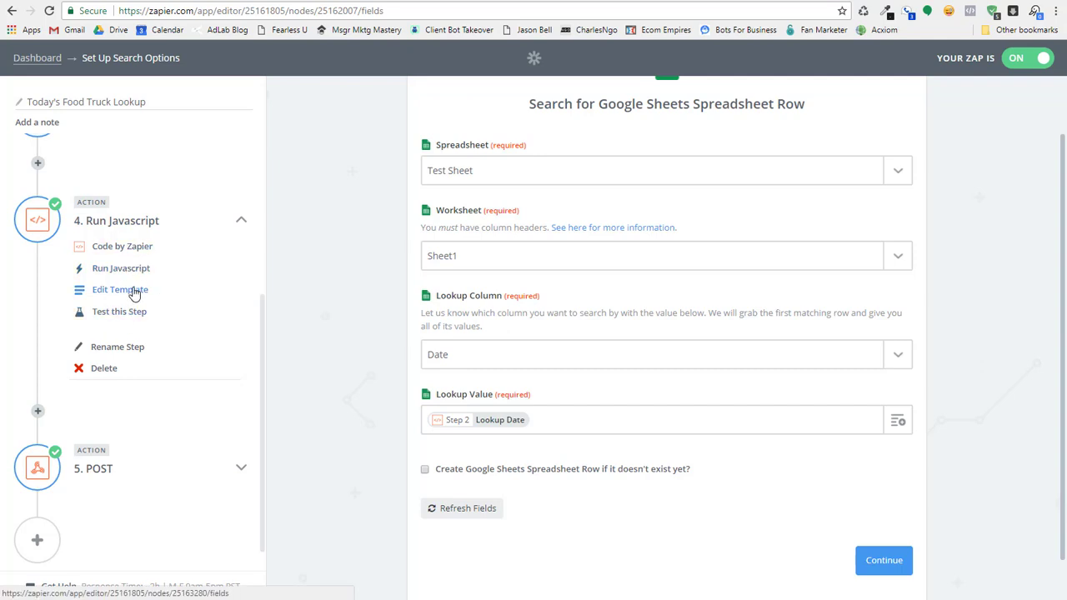
click(133, 293)
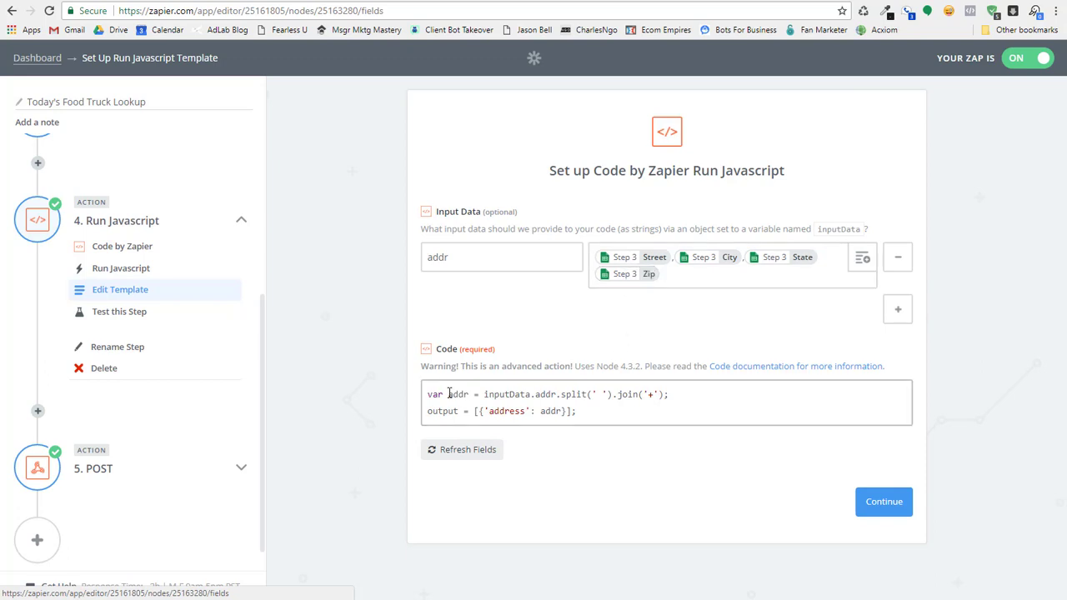
drag(581, 413, 428, 396)
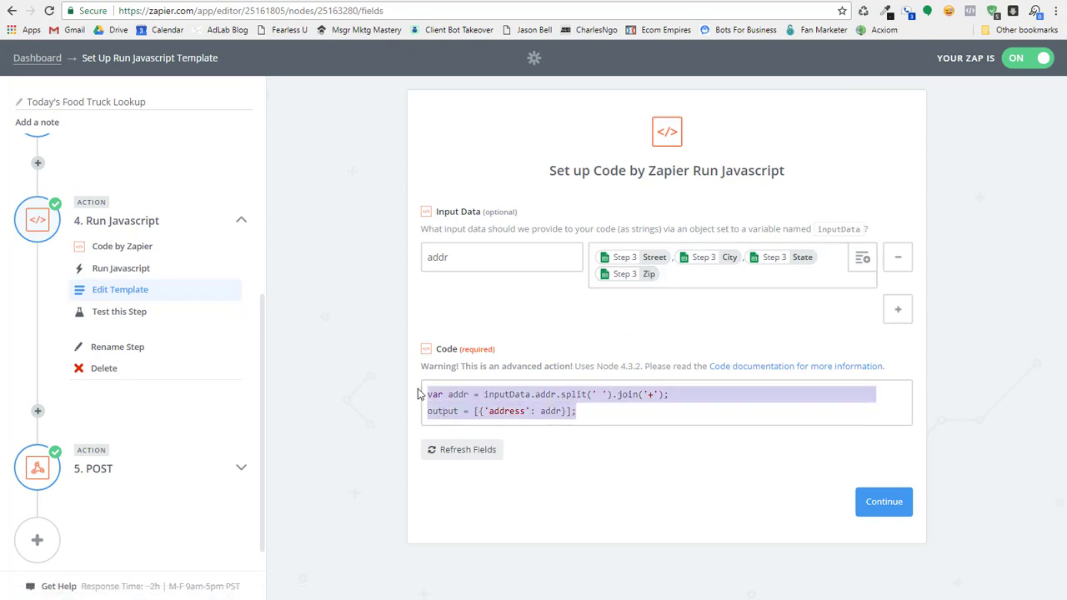
click(609, 411)
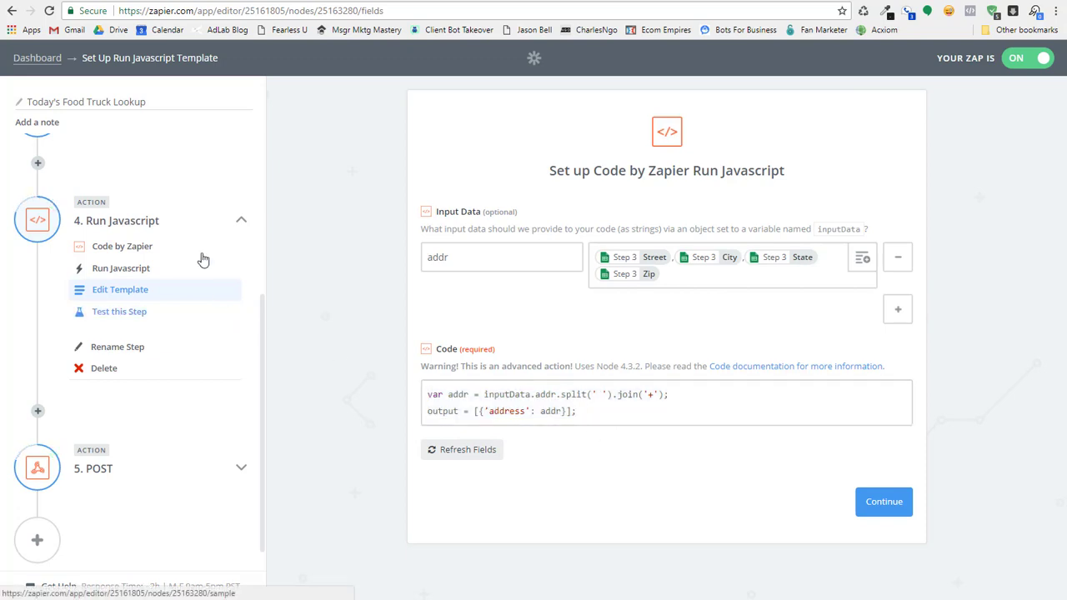
click(135, 227)
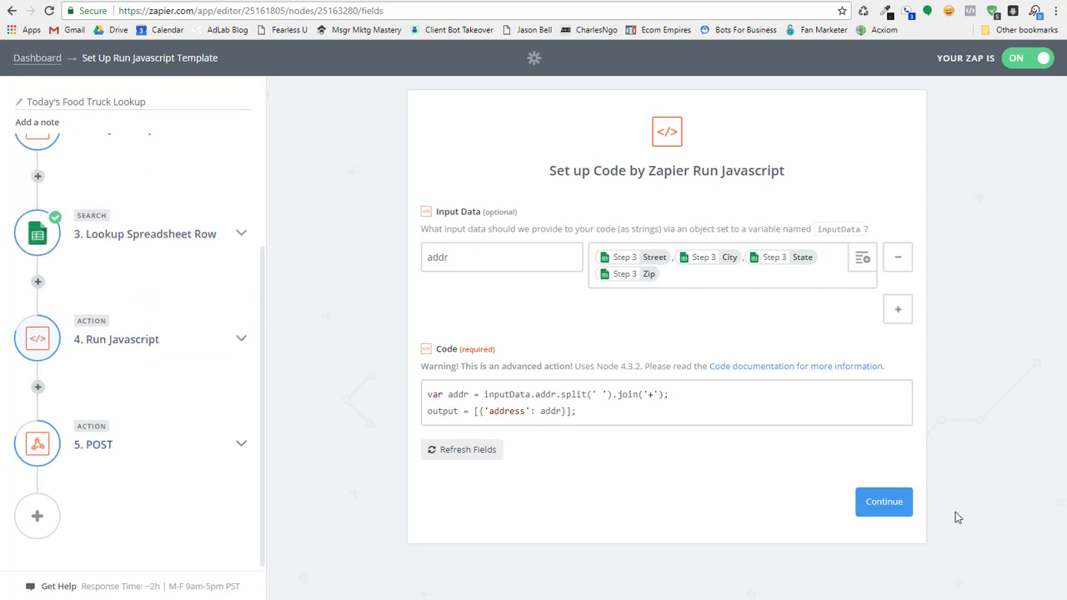
Test and finish the Run Javascript step, then expand step 5 POST
click(891, 503)
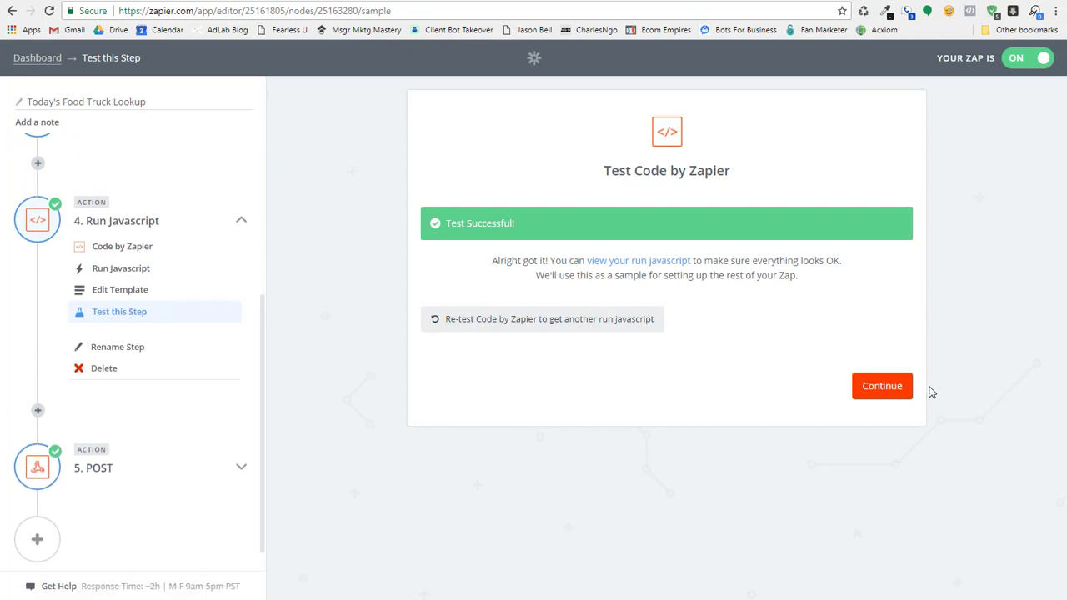
click(870, 395)
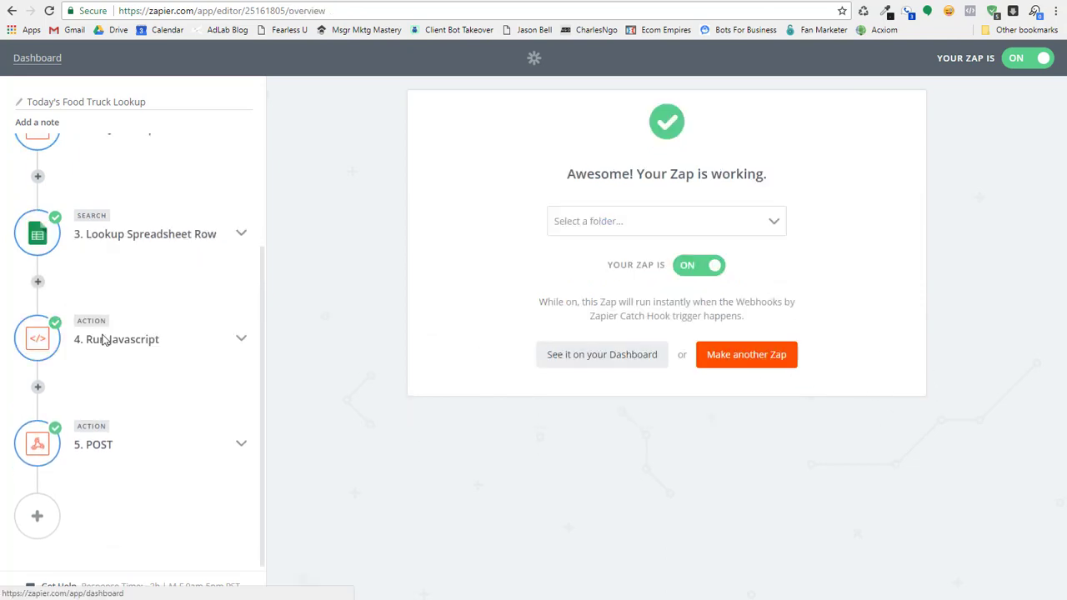
click(105, 448)
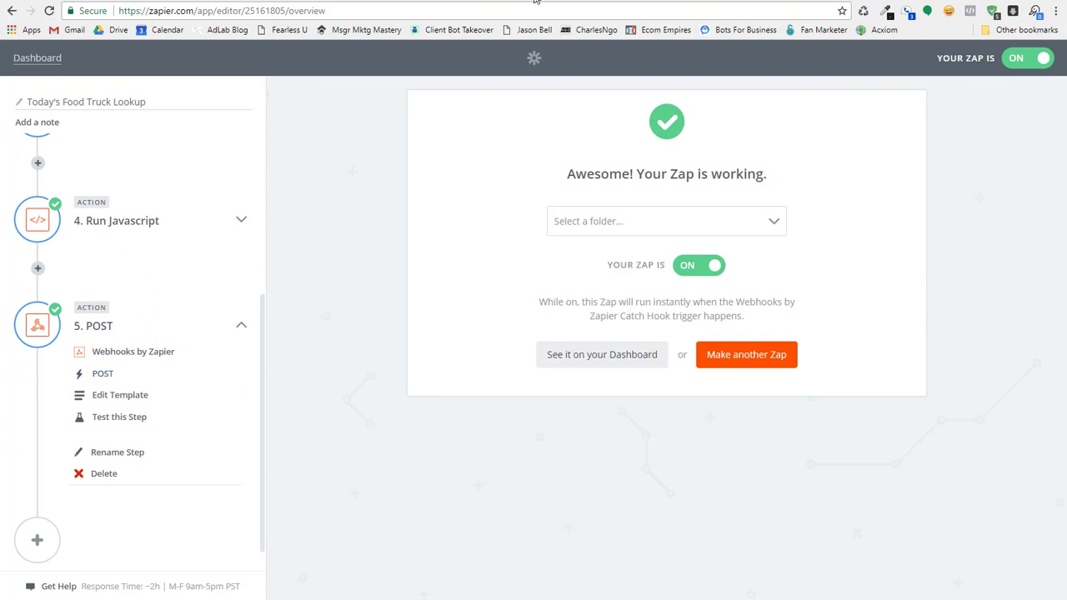
key(ctrl+Tab)
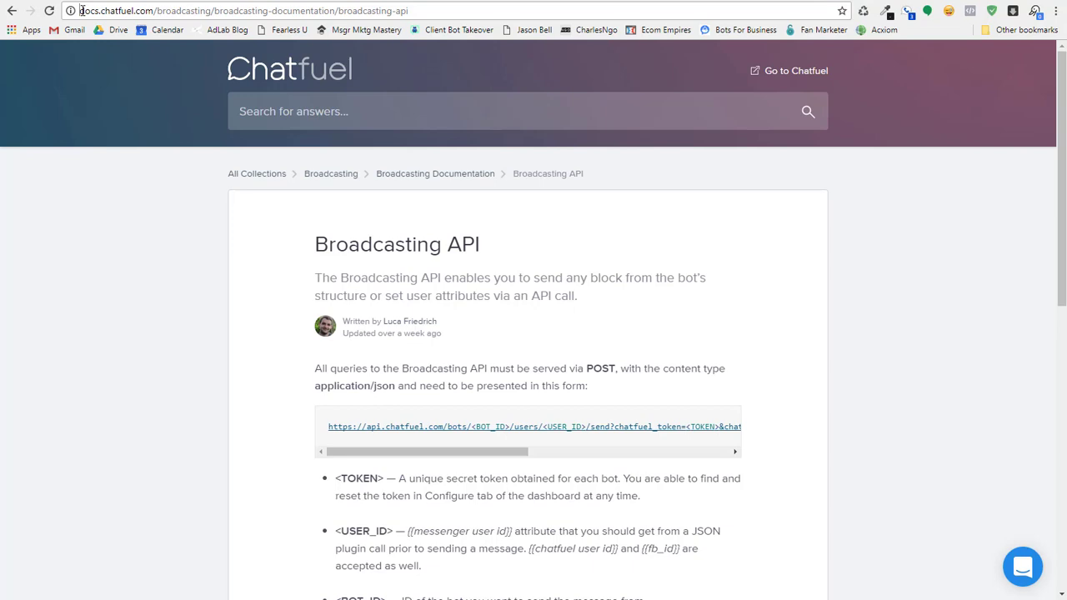
drag(82, 11, 154, 8)
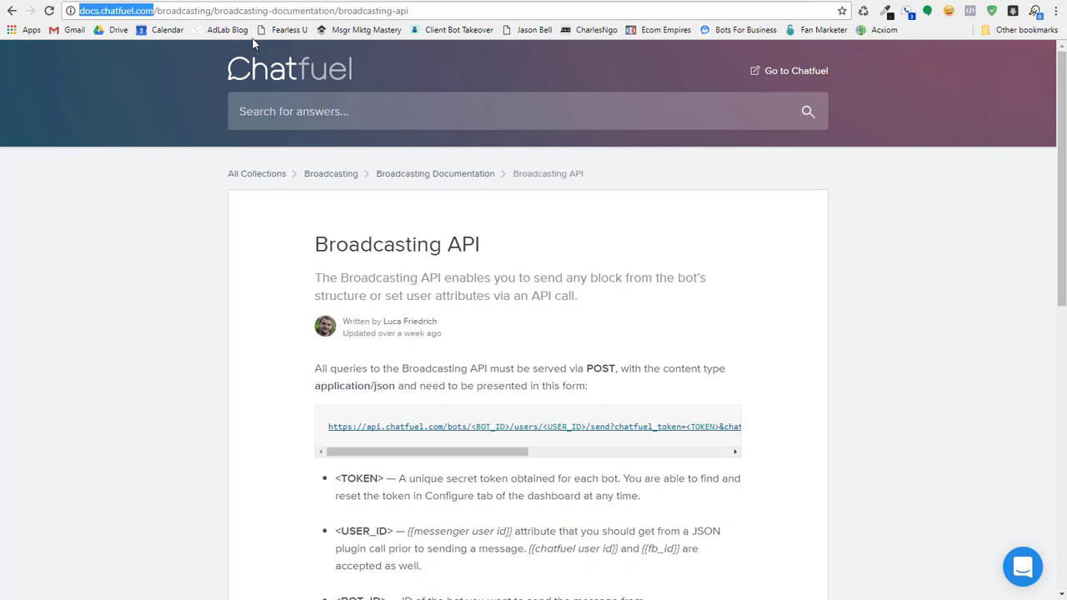
drag(317, 245, 491, 249)
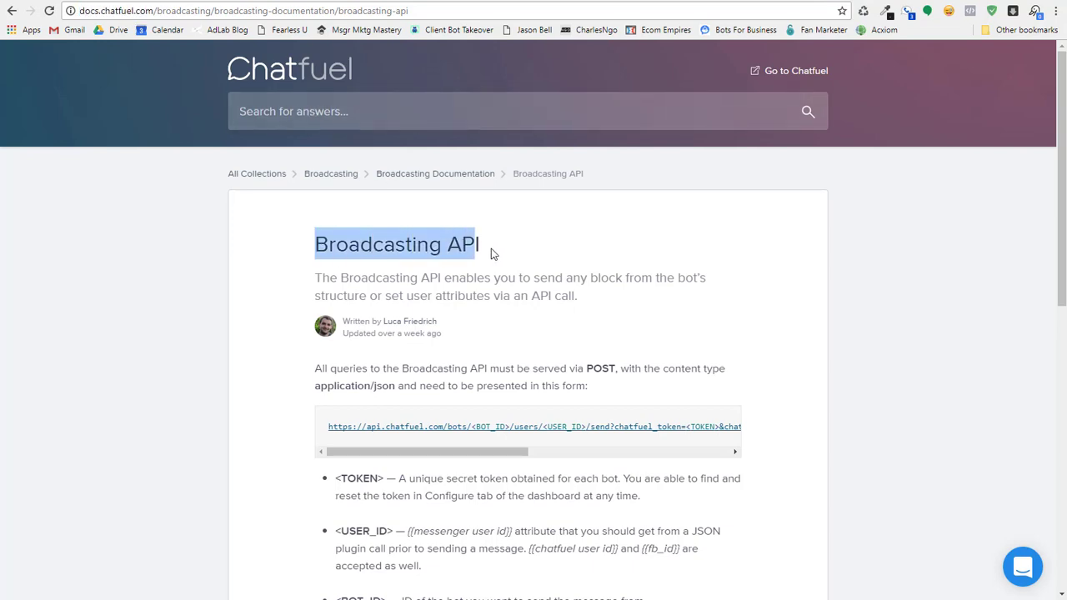
scroll(701, 309, down, 2)
scroll(707, 296, down, 5)
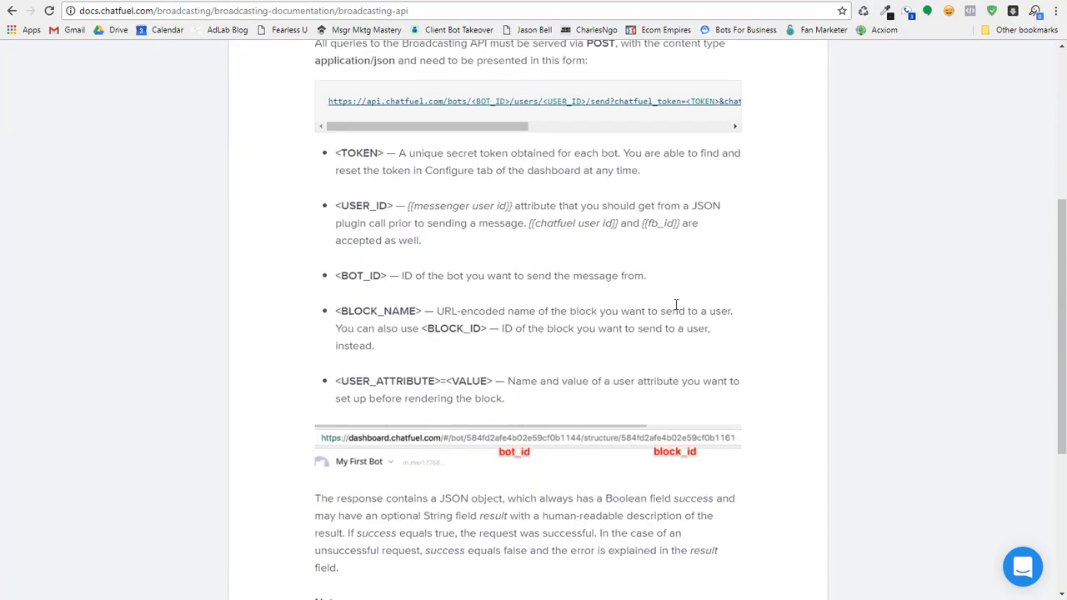
scroll(599, 335, up, 5)
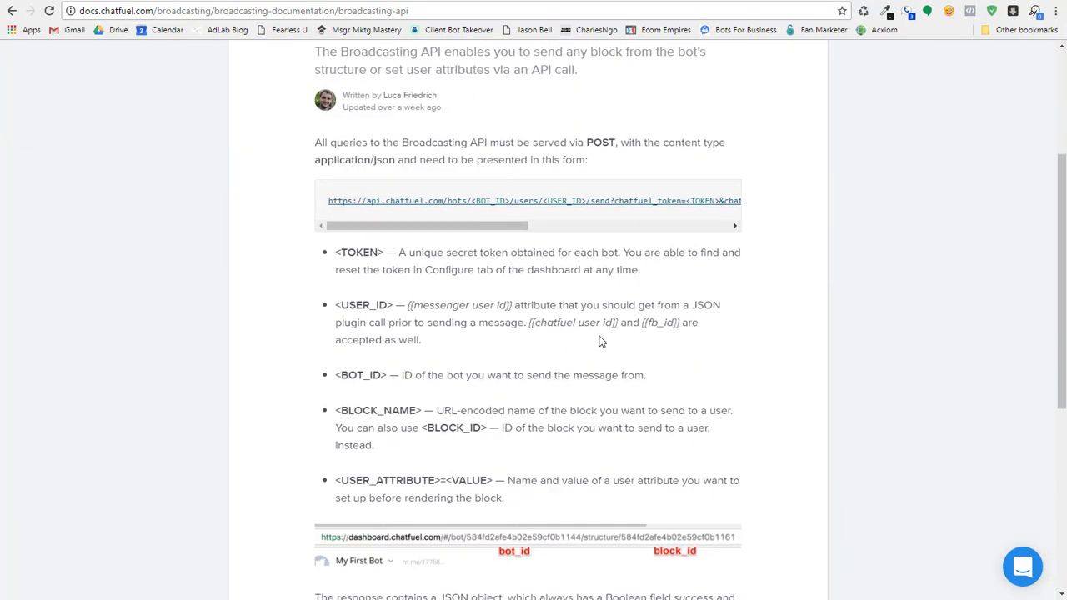
mouse_move(371, 301)
mouse_down()
mouse_move(542, 298)
mouse_move(357, 296)
mouse_up()
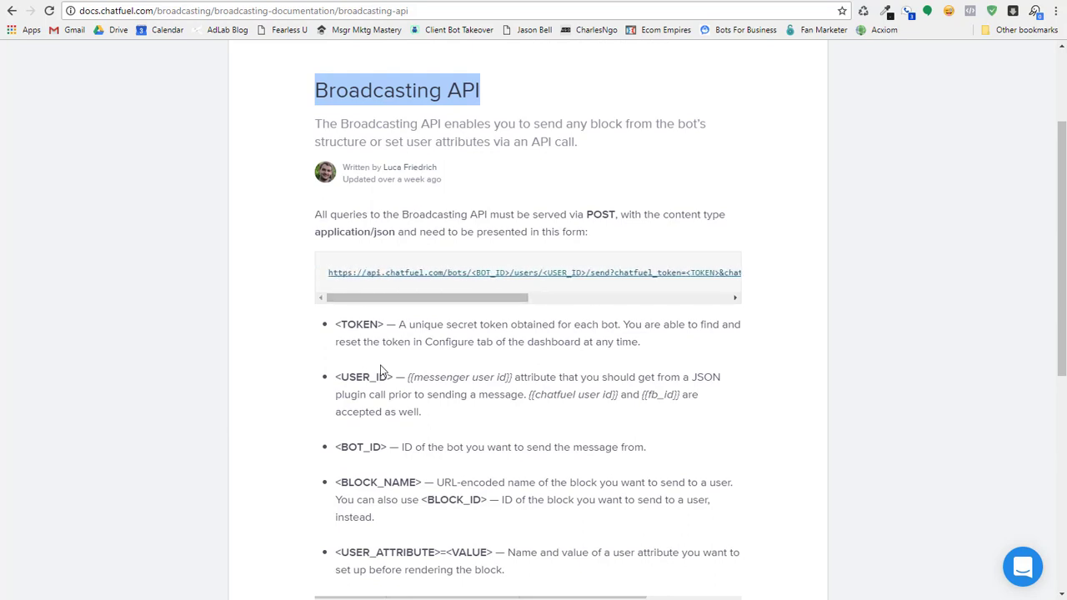
scroll(377, 367, down, 2)
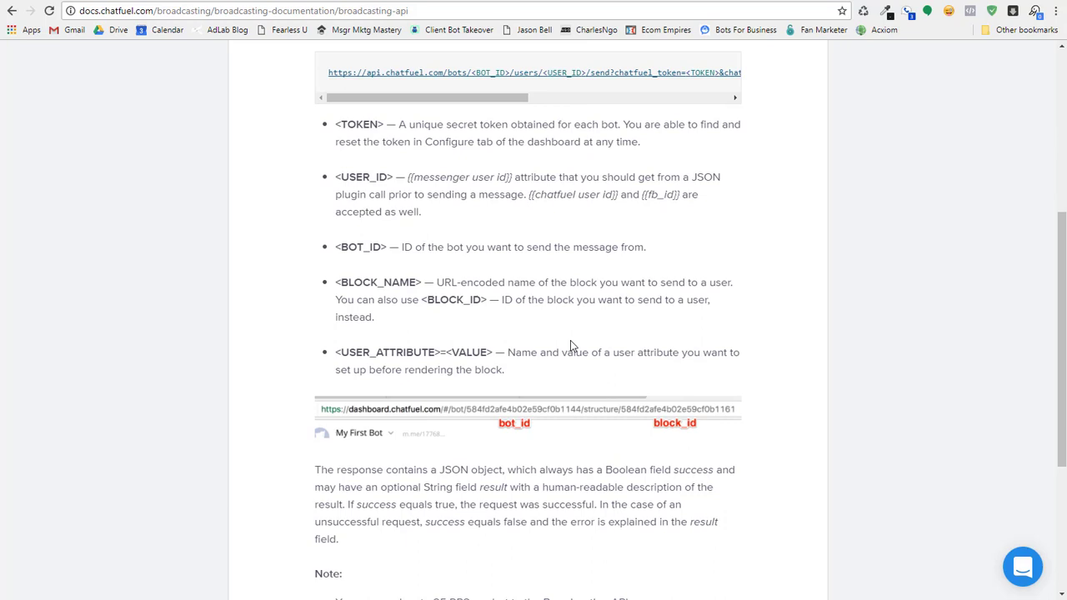
drag(341, 352, 444, 347)
drag(336, 247, 427, 275)
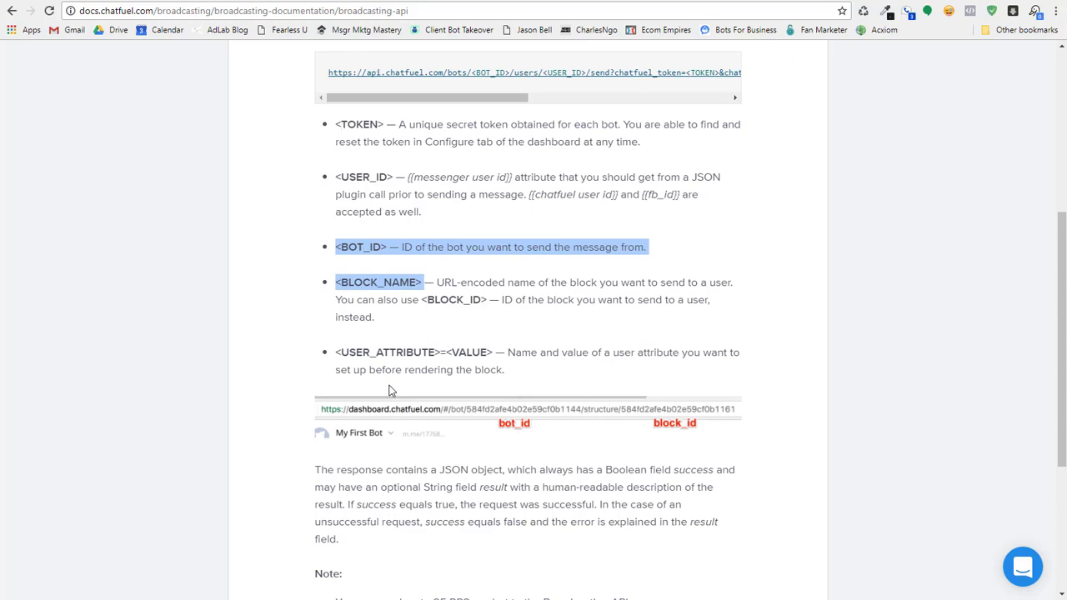
drag(342, 352, 498, 355)
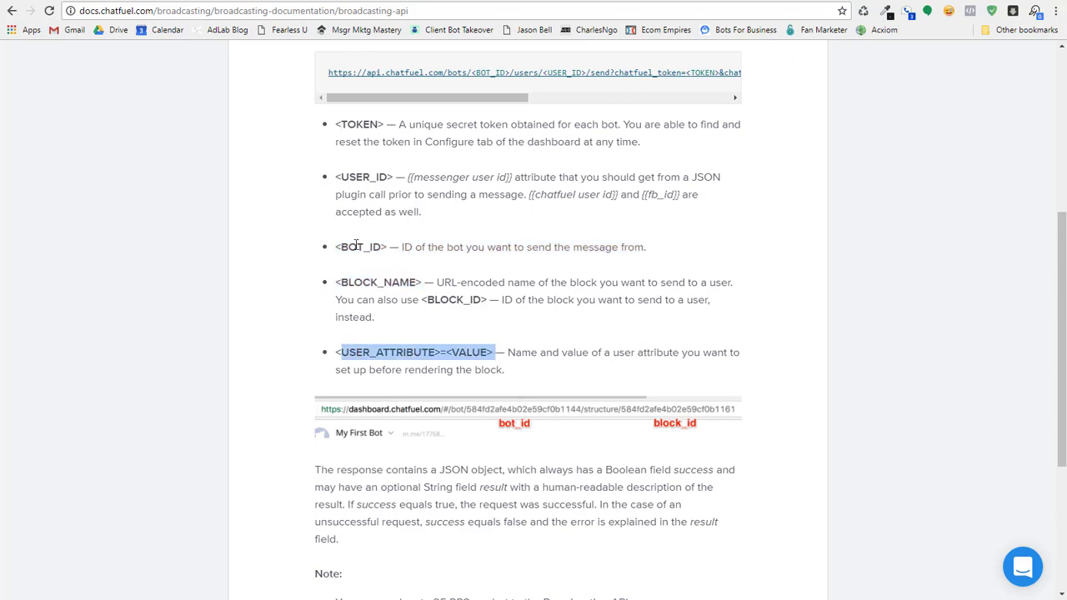
drag(342, 246, 491, 304)
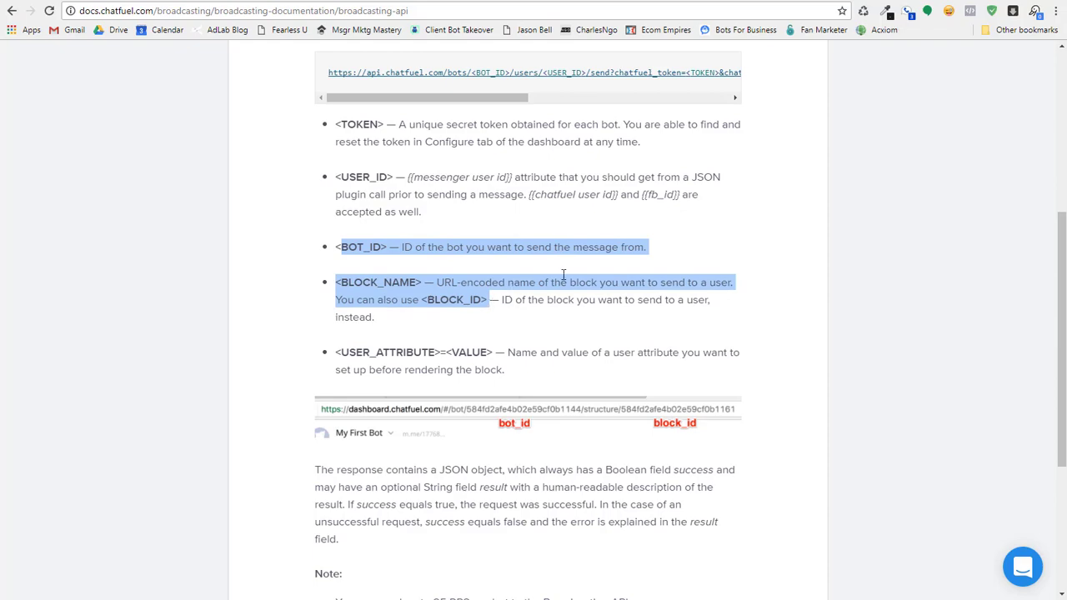
scroll(563, 275, down, 2)
scroll(579, 269, up, 6)
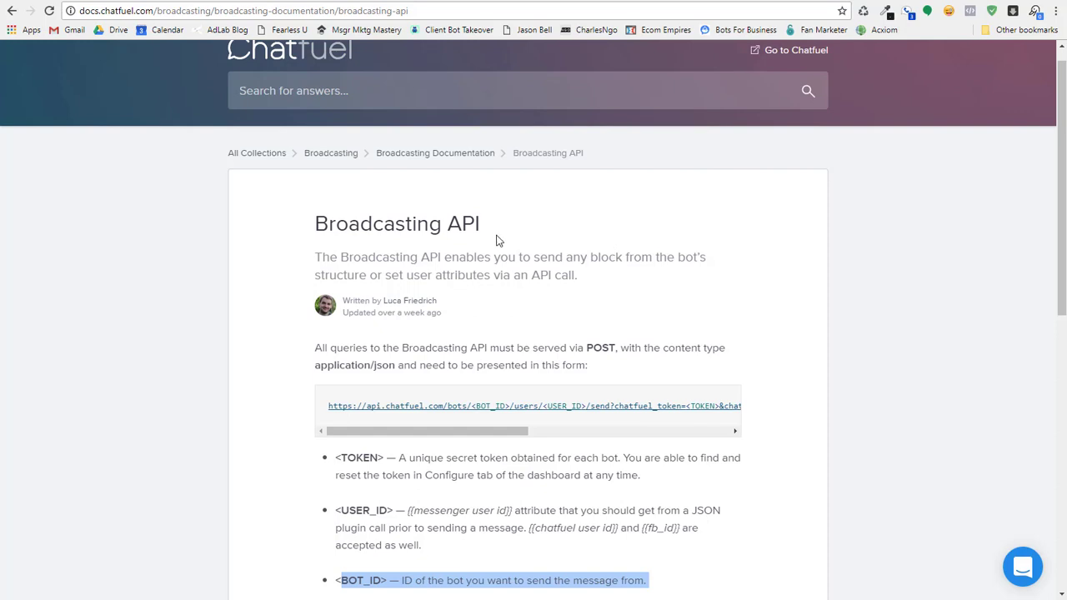
Open the Display Truck Location block and inspect the truck_addr variable in its message
key(ctrl+Tab)
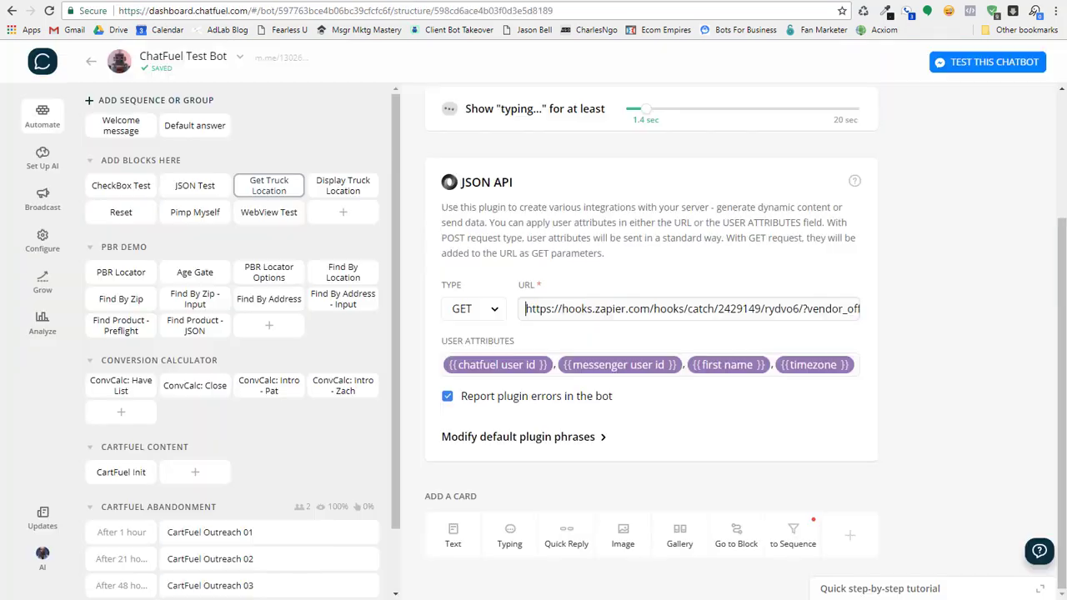
click(342, 185)
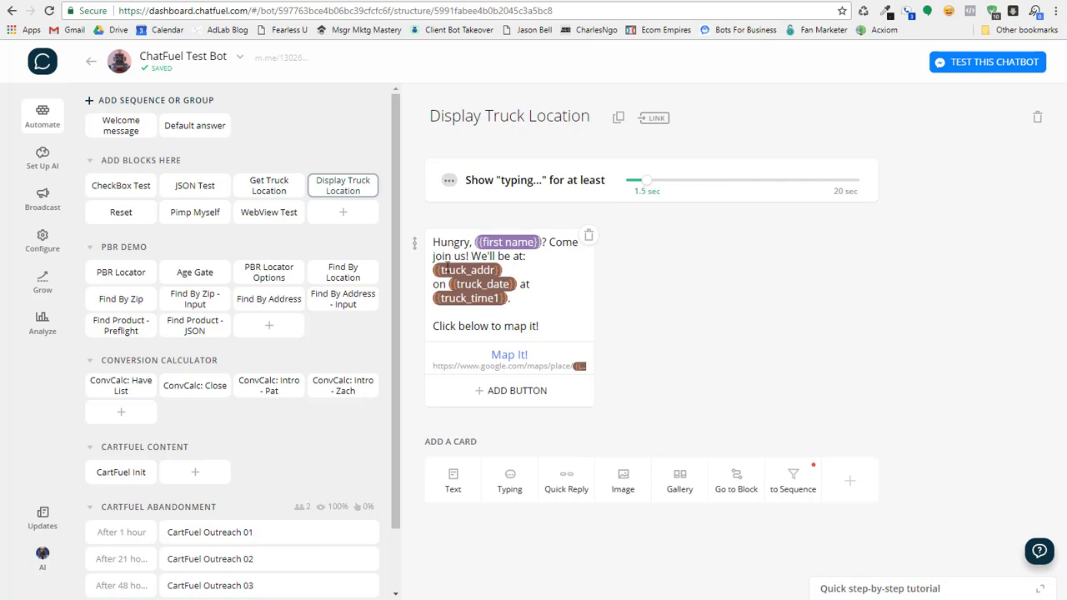
click(466, 270)
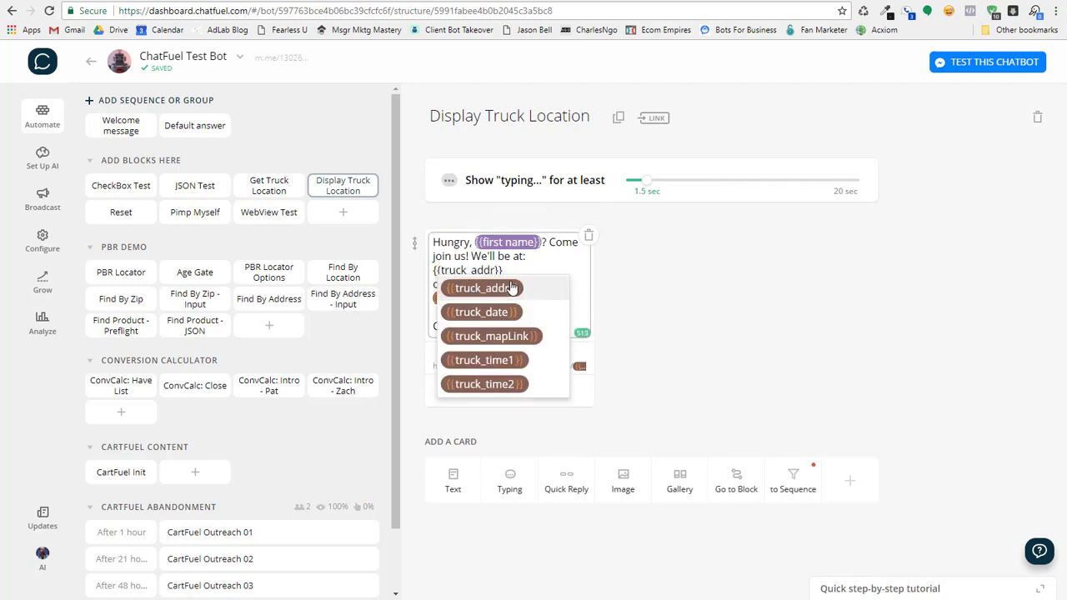
click(645, 269)
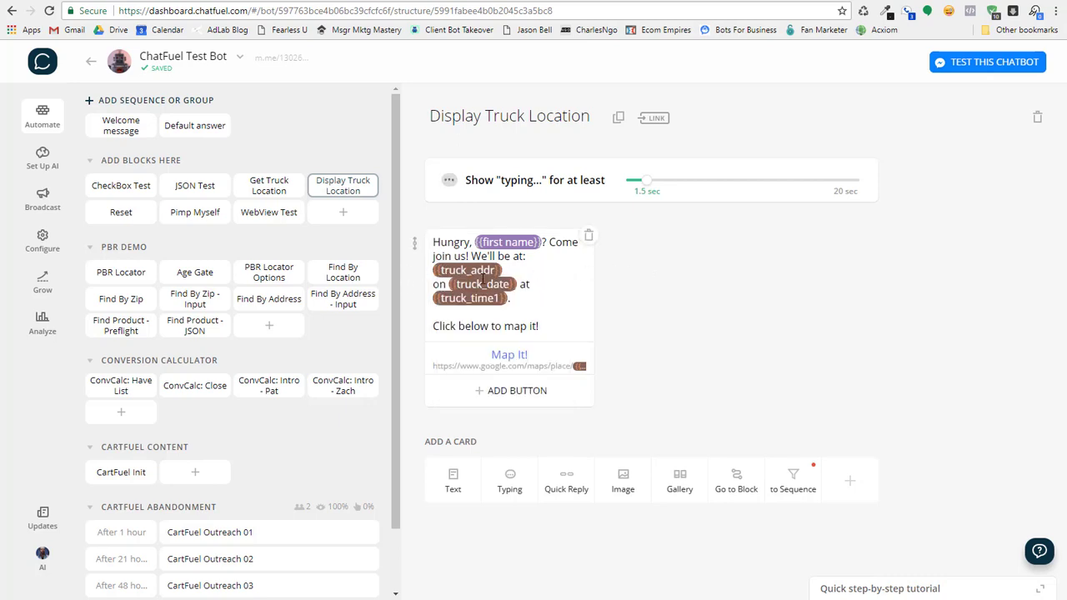
Review the Map It! button's Google Maps link built from {{truck_mapLink}}
click(506, 359)
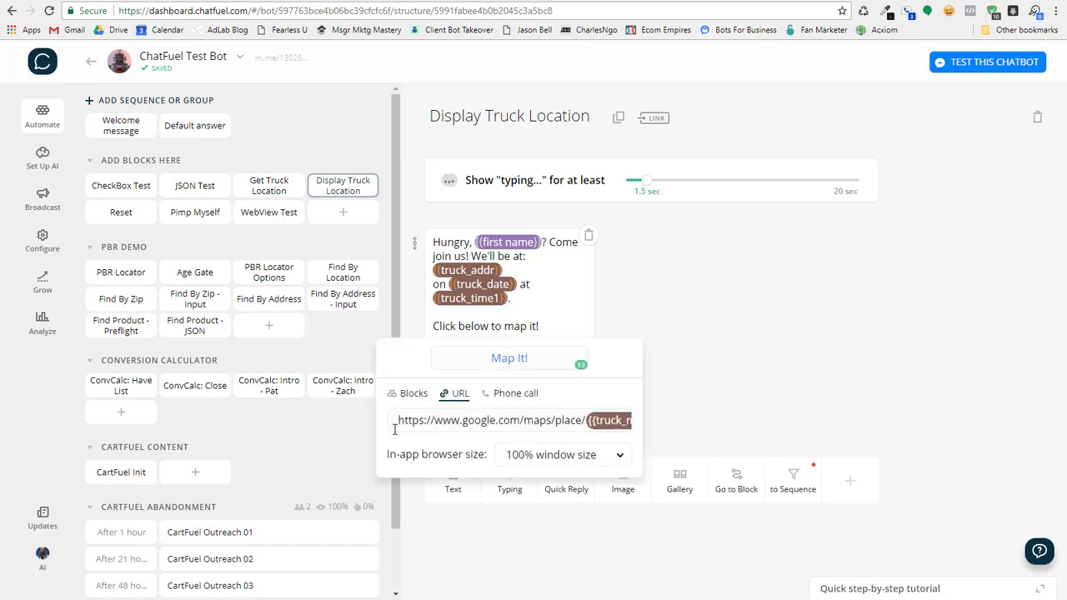
drag(396, 422, 633, 417)
click(621, 401)
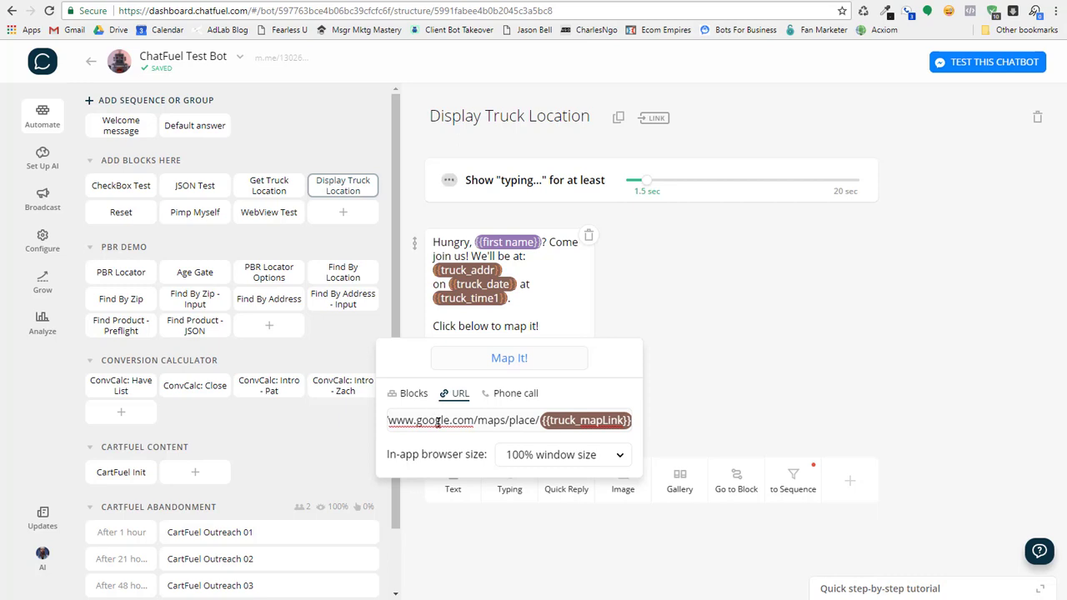
click(716, 338)
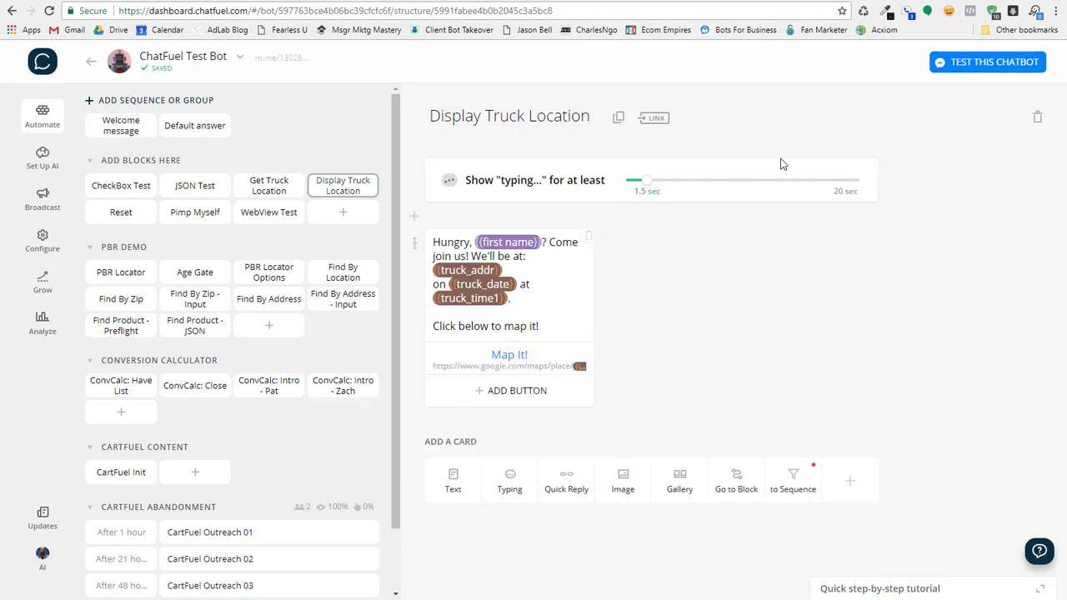
Open the POST step's template and expand its URL field to show Chatfuel's full send address
click(608, 2)
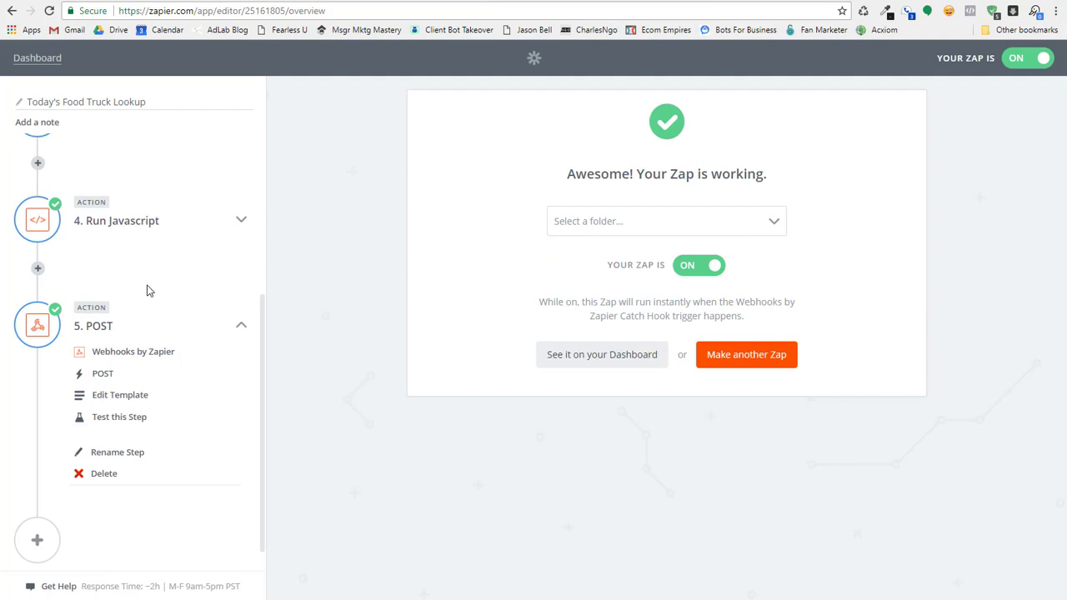
click(123, 396)
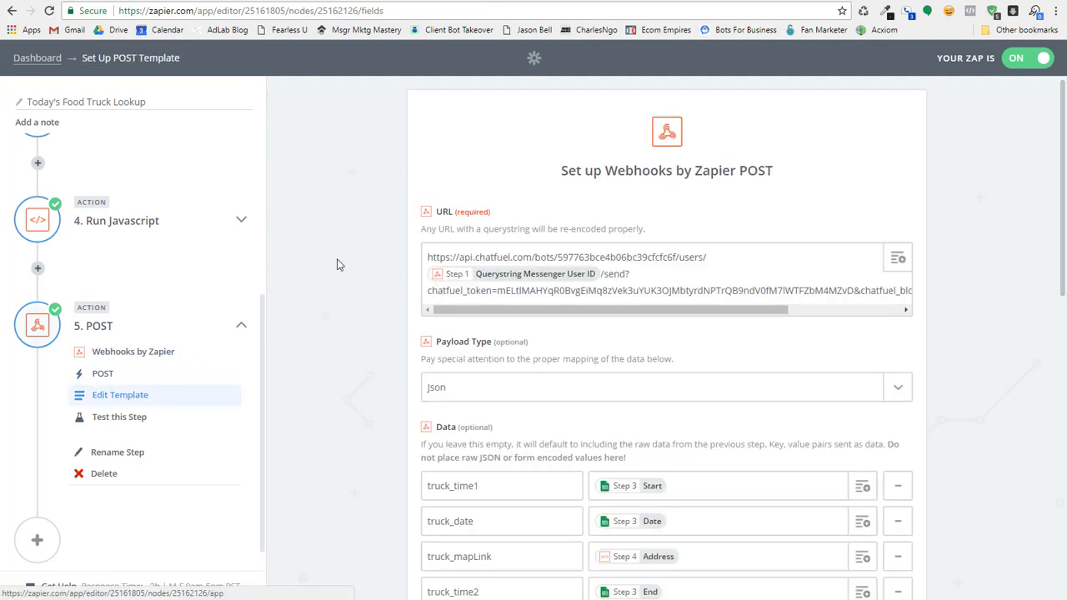
click(648, 300)
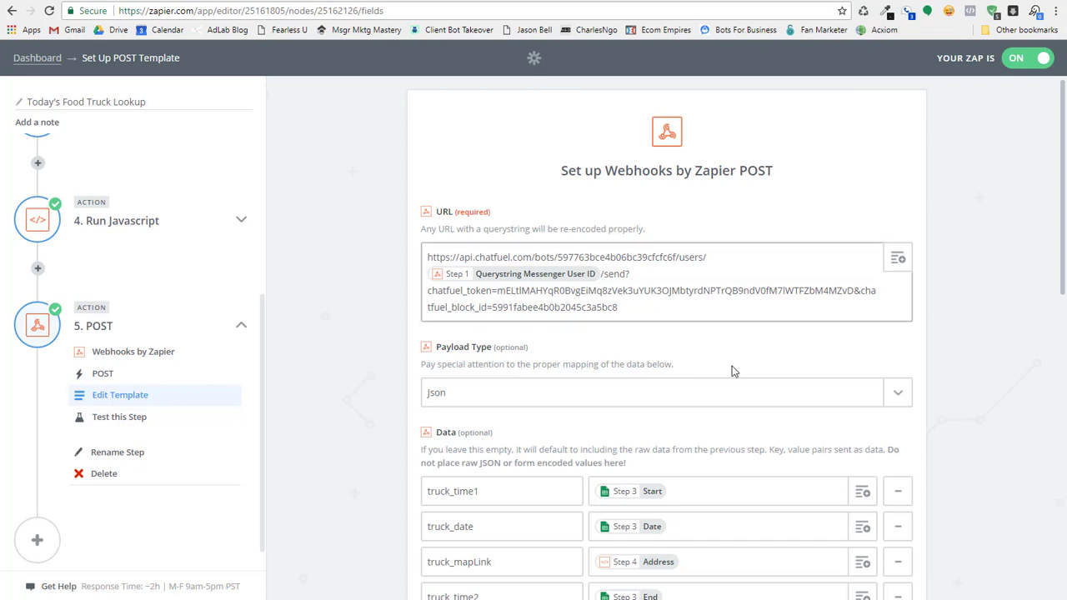
Read the request URL with its chatfuel_token, chatfuel_block_name and USER_ATTRIBUTE_1=VALUE_1 parameters
key(ctrl+Tab)
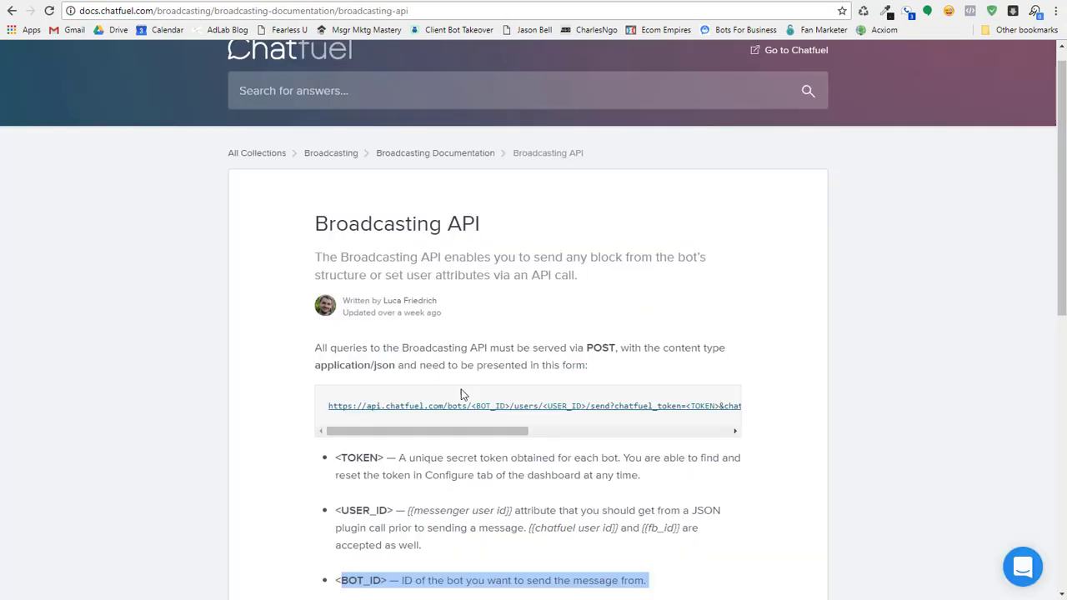
drag(398, 435, 343, 433)
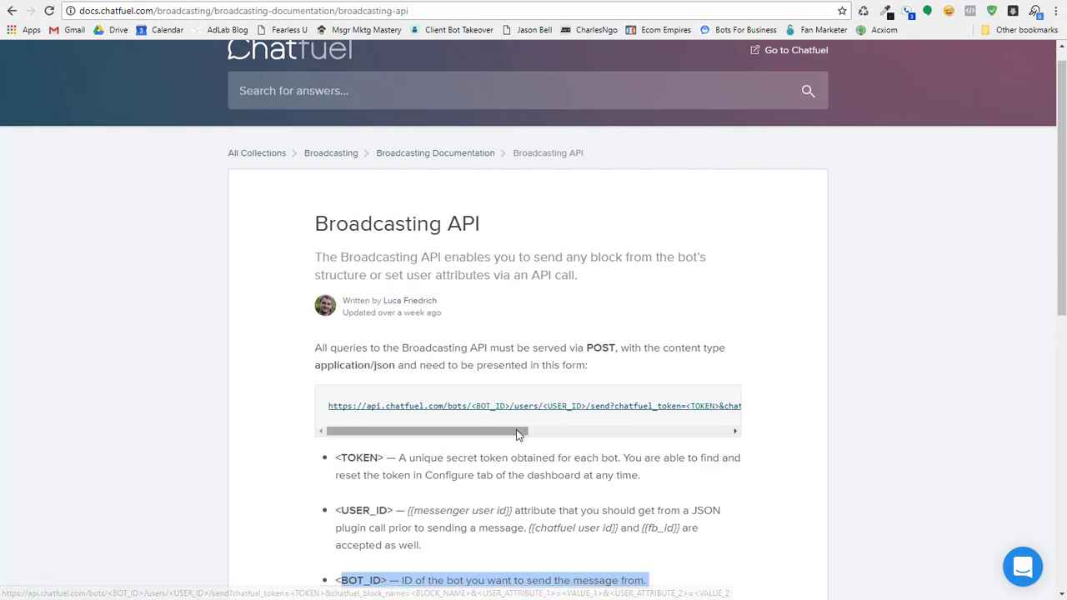
drag(520, 431, 613, 436)
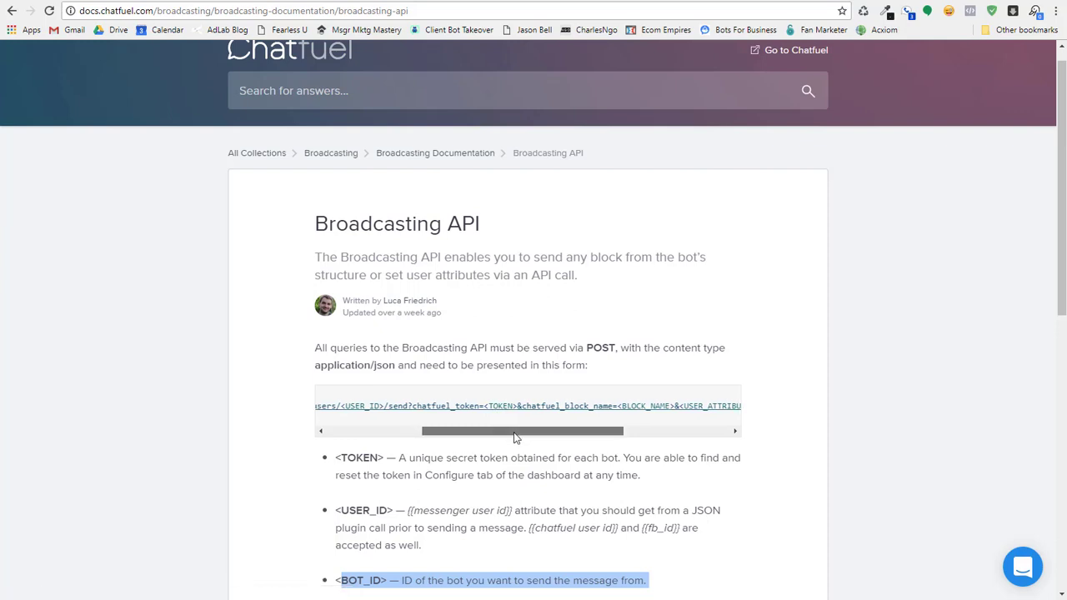
drag(507, 431, 566, 433)
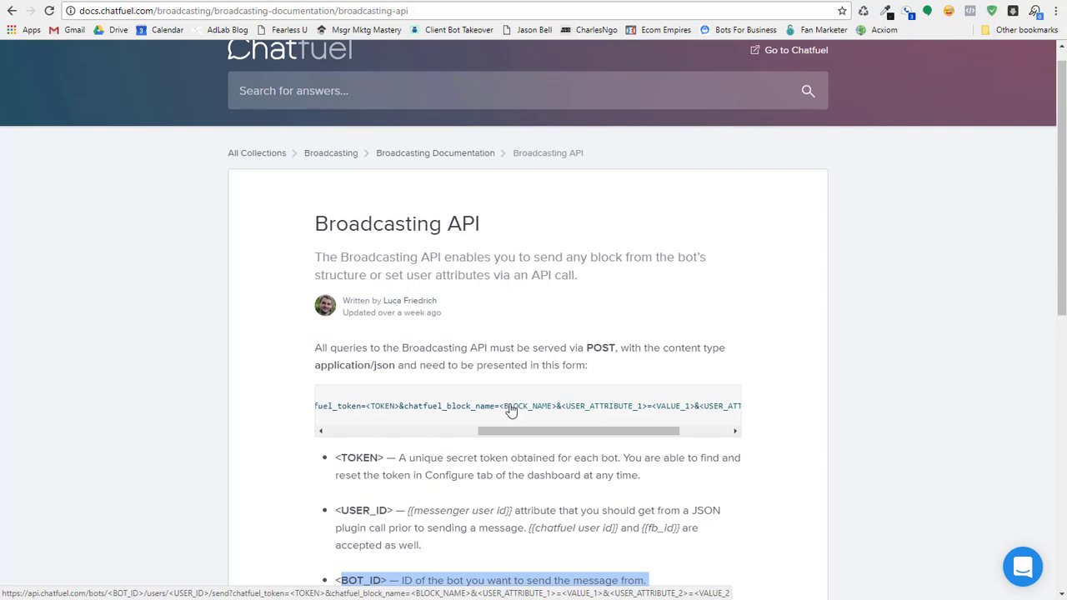
scroll(798, 452, down, 3)
shift+click(487, 432)
scroll(624, 181, up, 3)
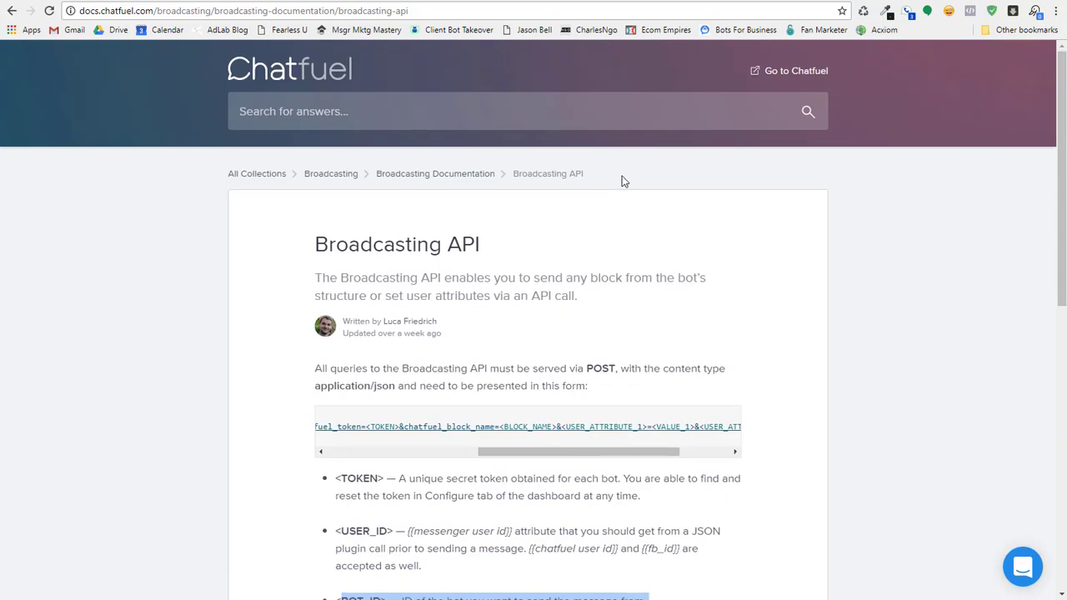
Pick out the bot ID and the Display Truck Location block ID in the dashboard's web address
click(483, 2)
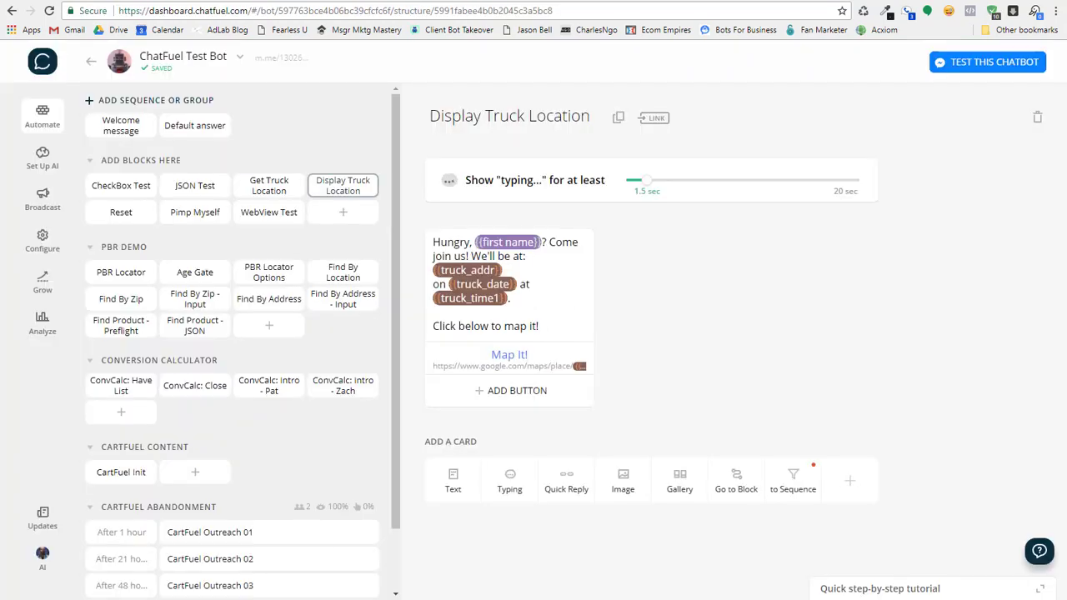
click(201, 10)
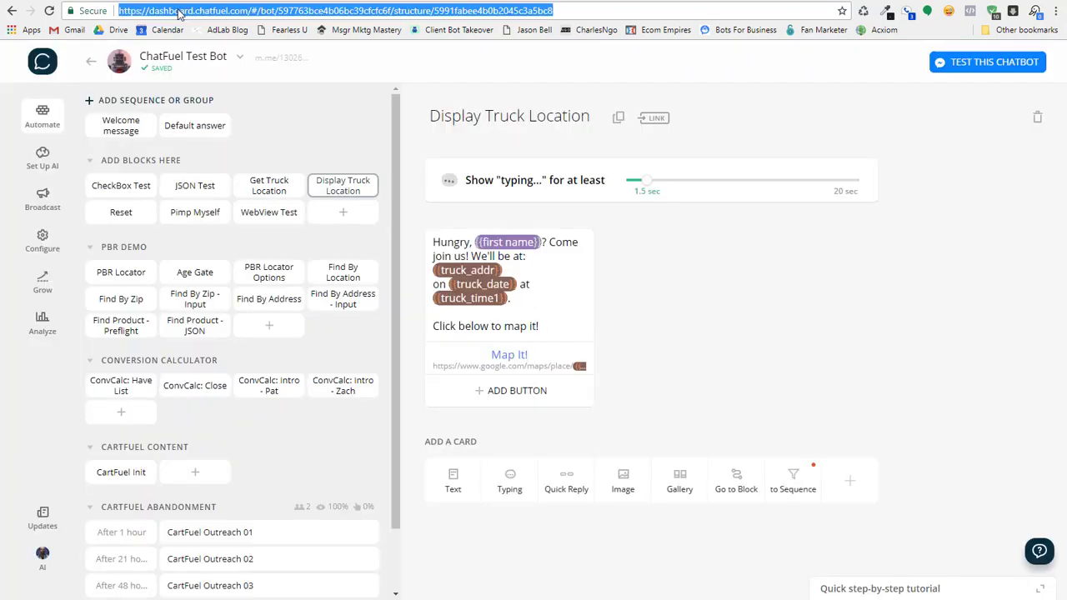
double_click(321, 11)
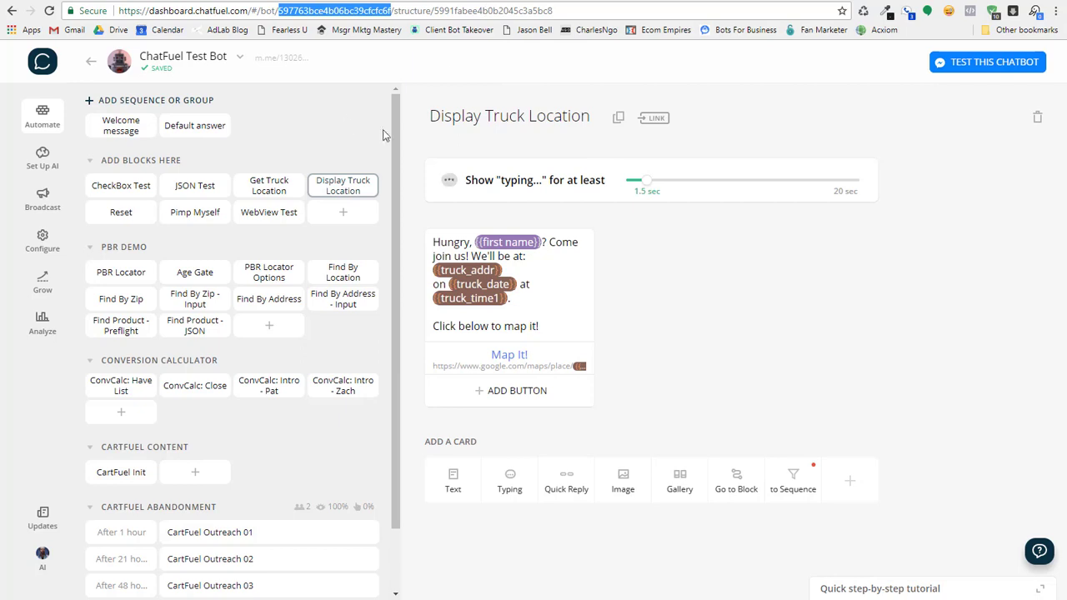
double_click(482, 10)
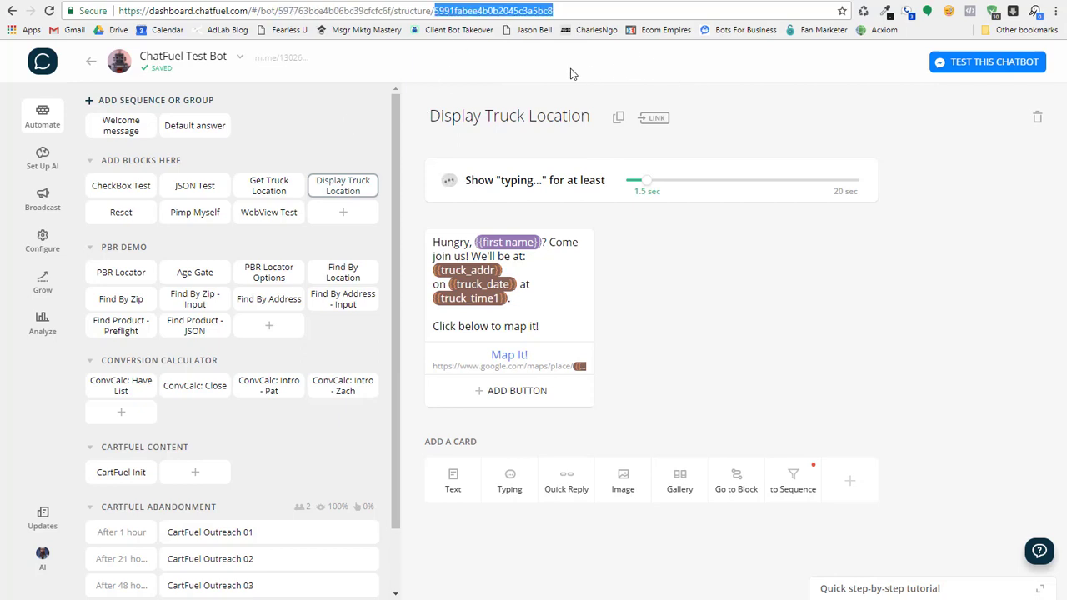
double_click(314, 10)
double_click(511, 10)
Find the Broadcasting API Token in the bot's Configure settings, then return to Zapier's POST template
click(39, 241)
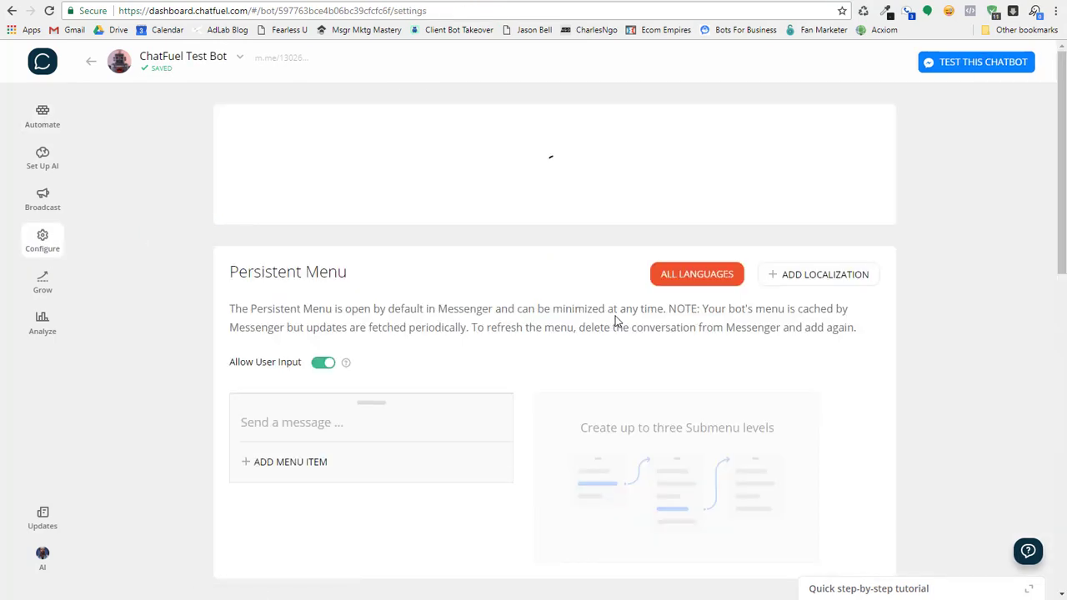
scroll(865, 319, down, 7)
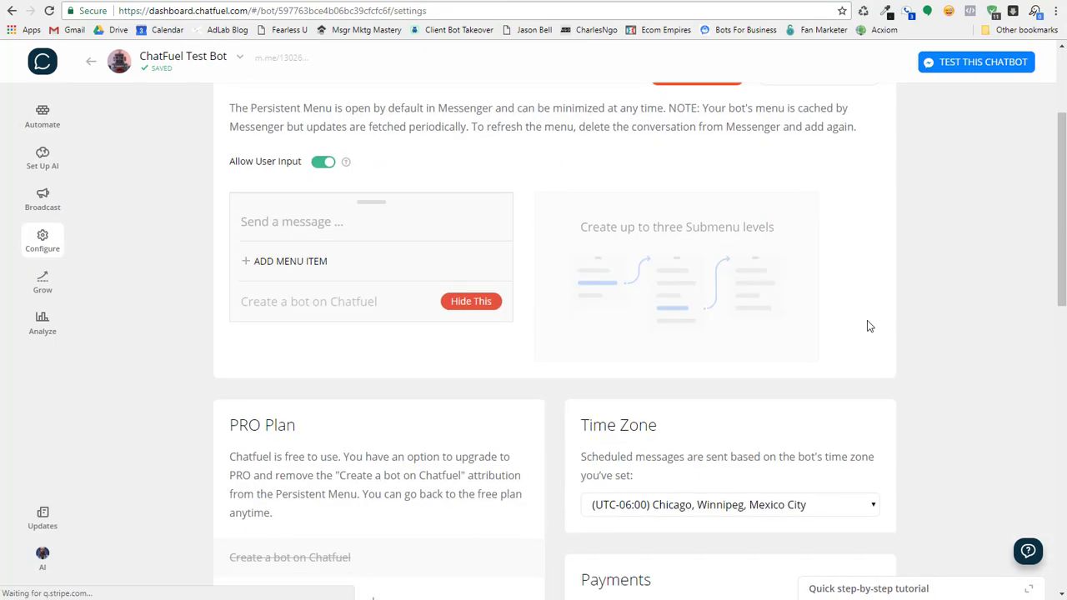
scroll(882, 307, down, 4)
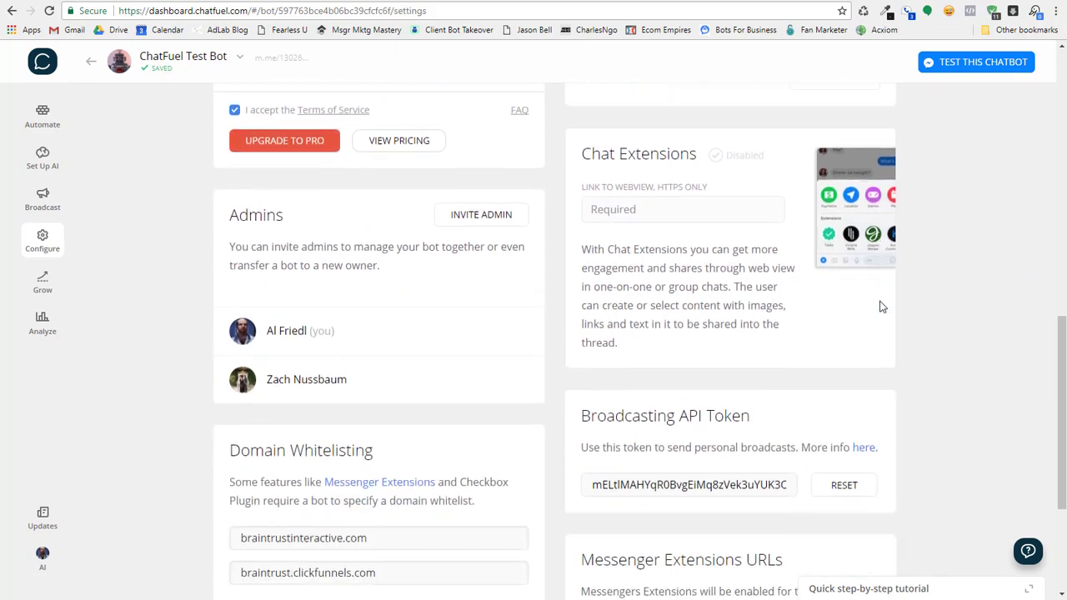
drag(581, 258, 755, 259)
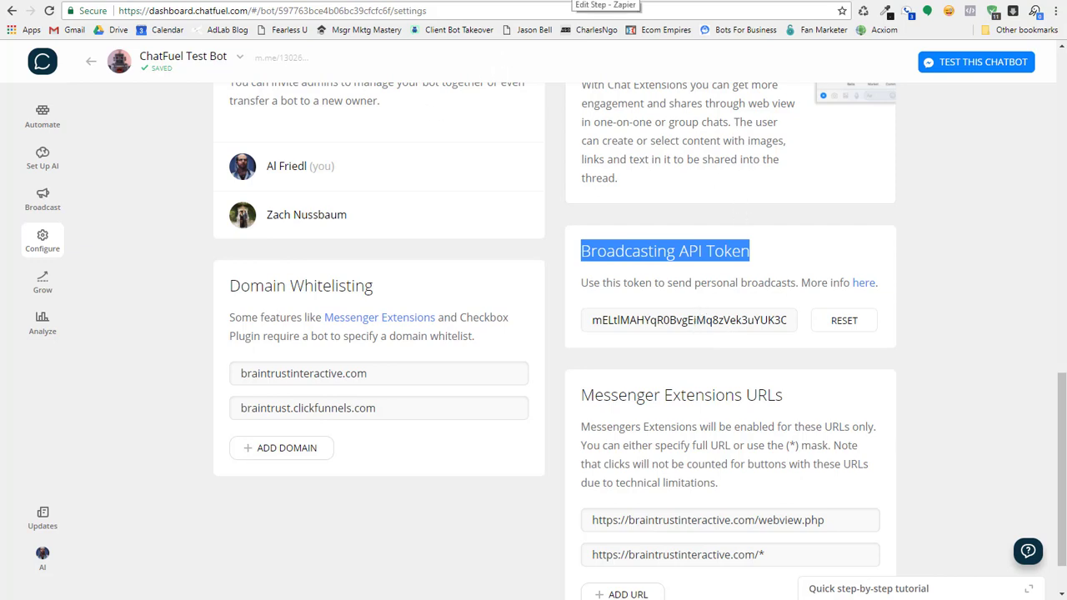
click(606, 2)
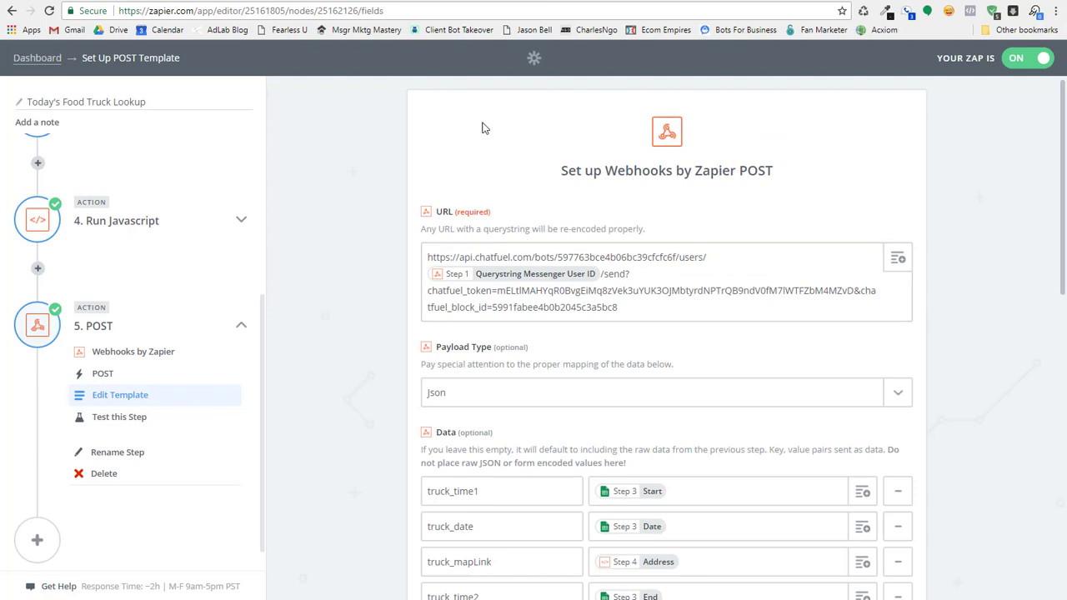
Select and copy the full Broadcasting API request URL template from the docs' code box
click(840, 3)
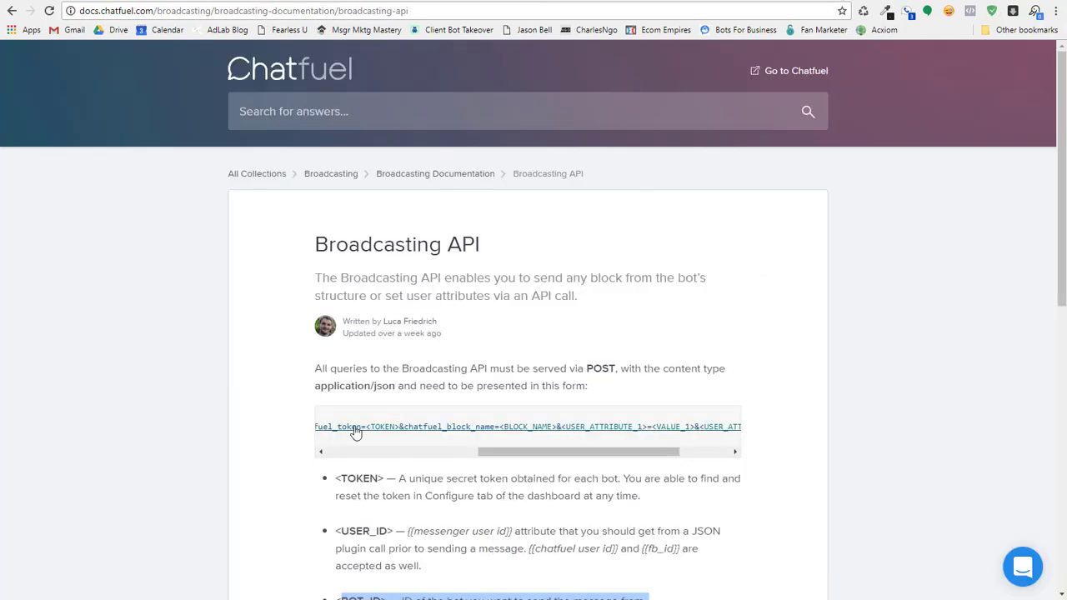
click(337, 457)
drag(318, 427, 798, 411)
key(ctrl+c)
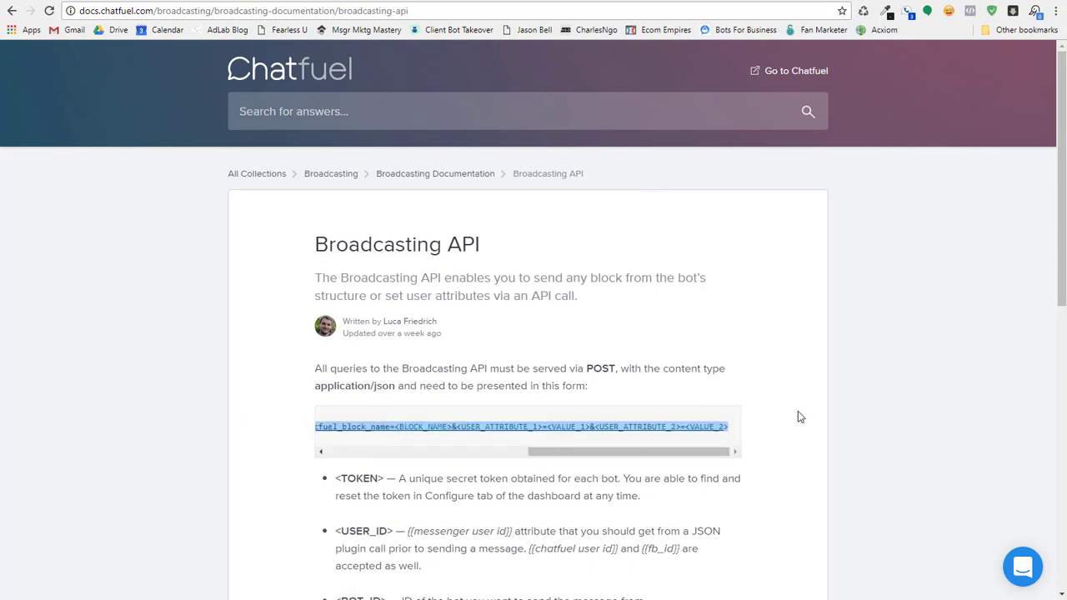
click(689, 2)
click(613, 2)
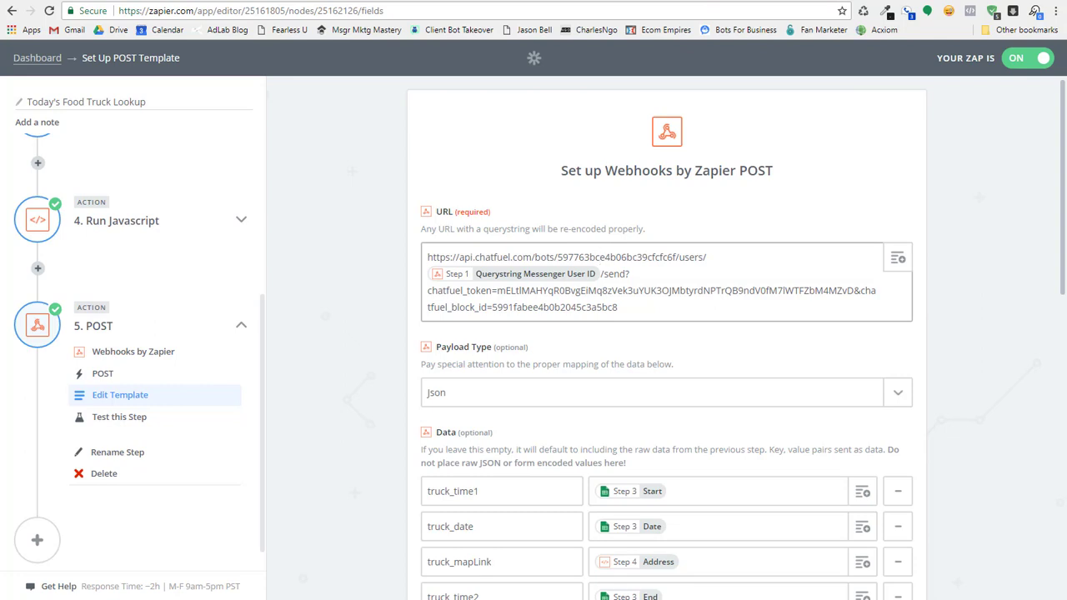
key(ctrl+Tab)
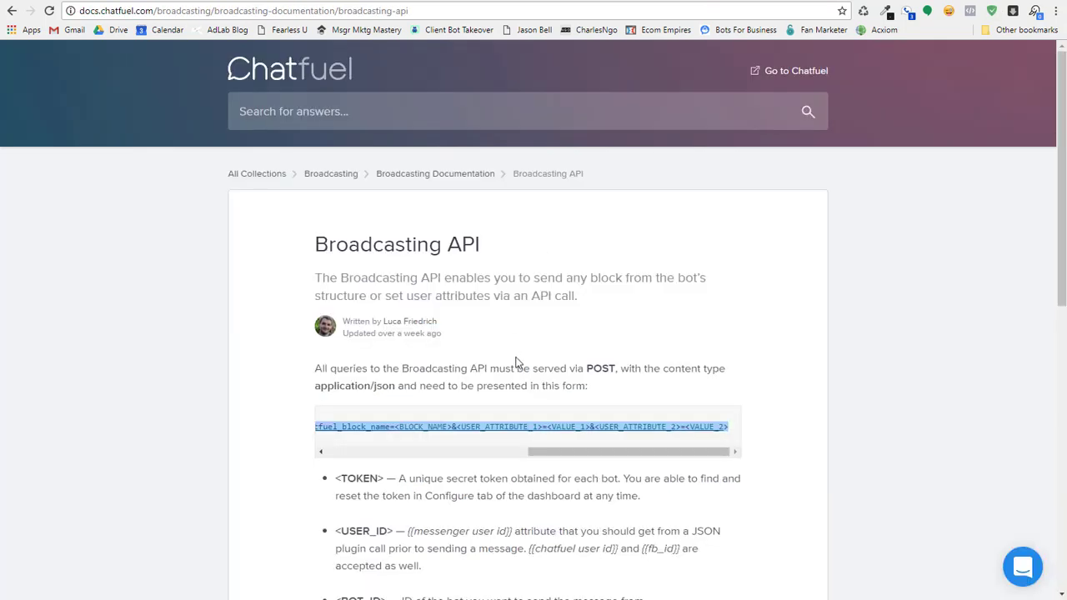
right_click(436, 428)
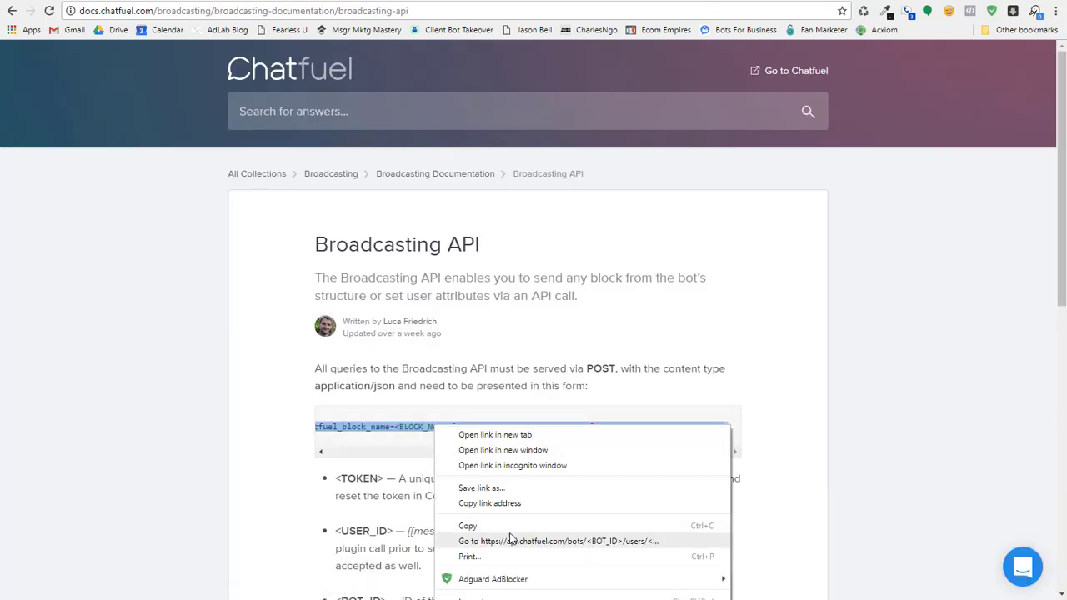
click(444, 527)
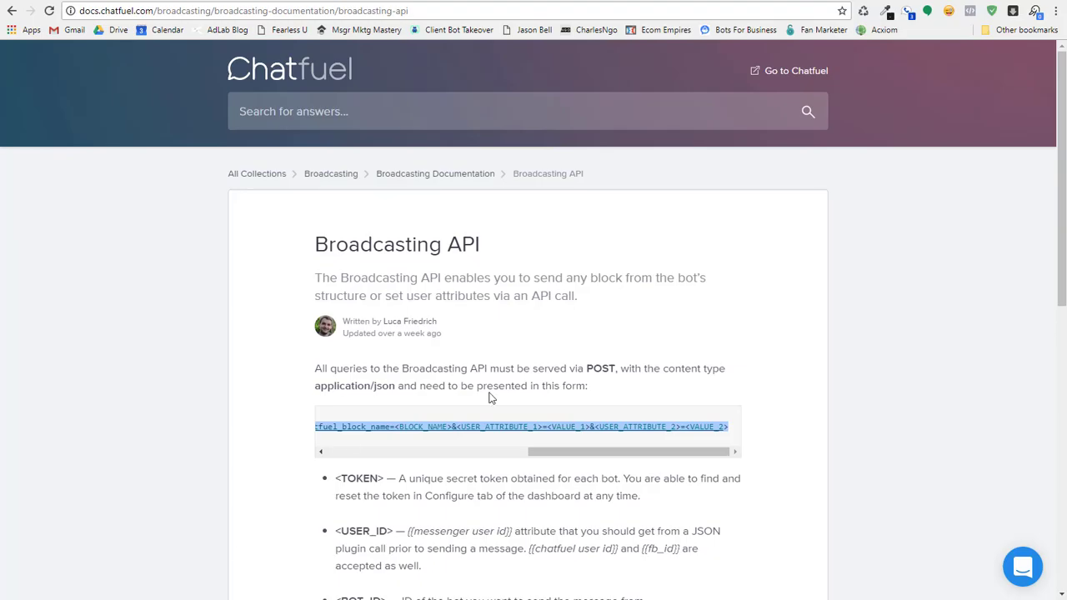
key(alt+Tab)
Paste the URL template into a new Sublime Text file and mark its BOT_ID, USER_ID and TOKEN placeholders
key(ctrl+n)
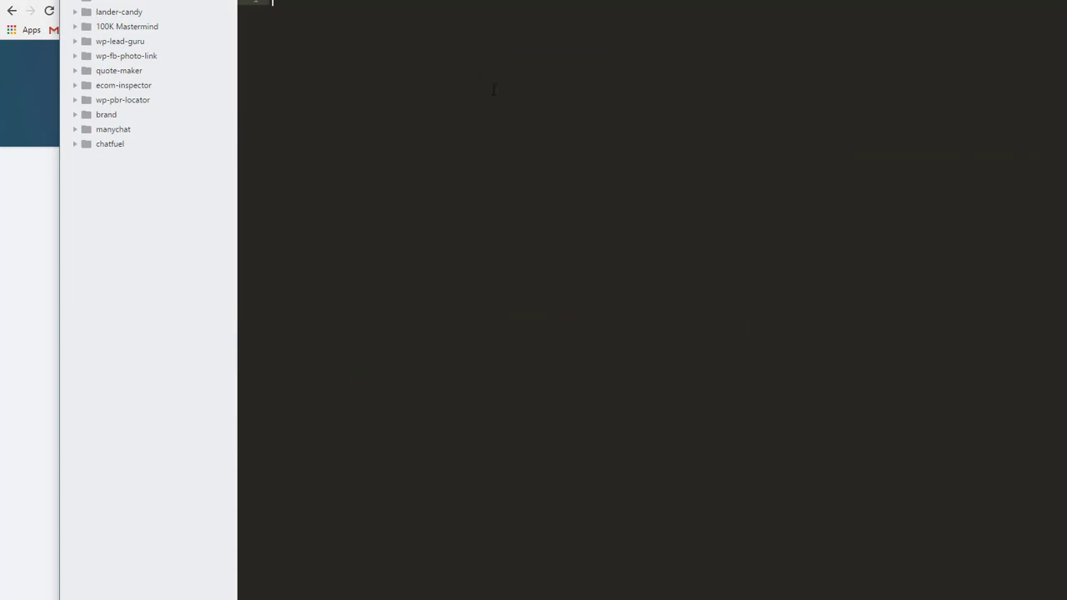
key(ctrl+v)
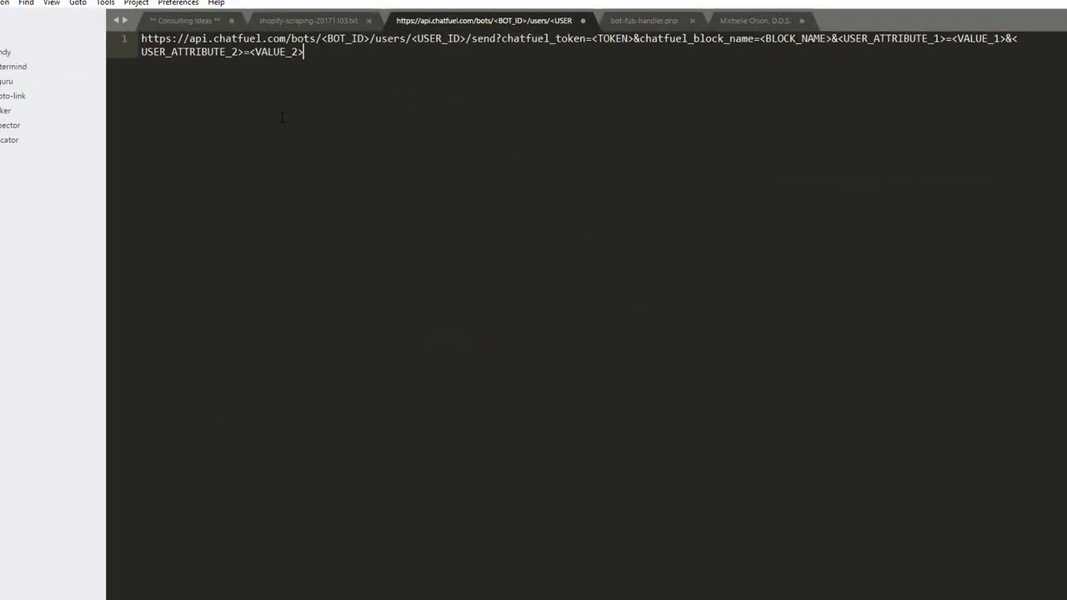
drag(322, 38, 371, 38)
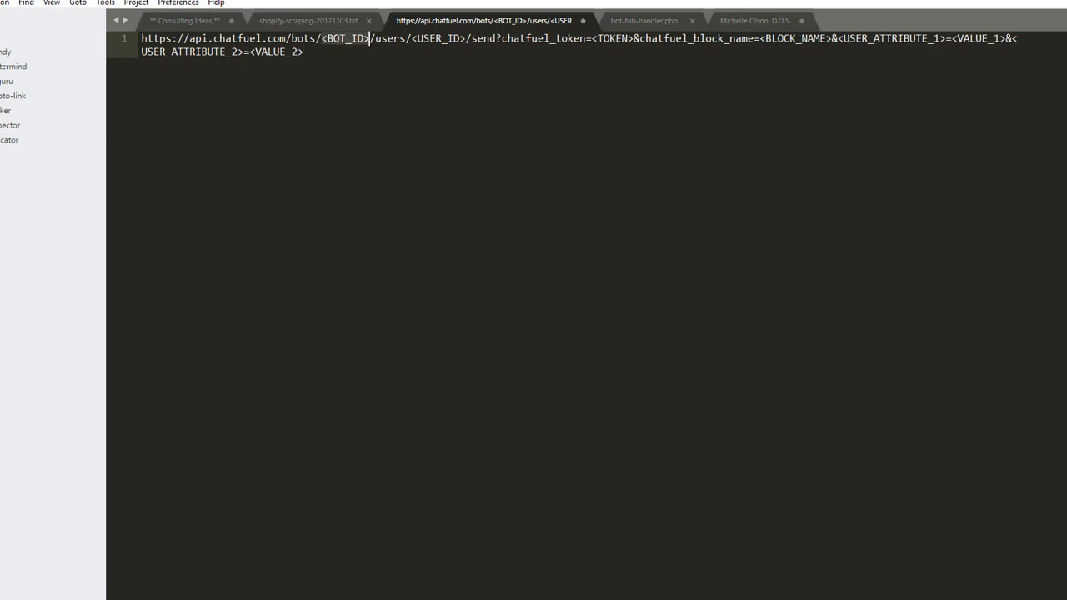
click(304, 52)
drag(412, 38, 465, 39)
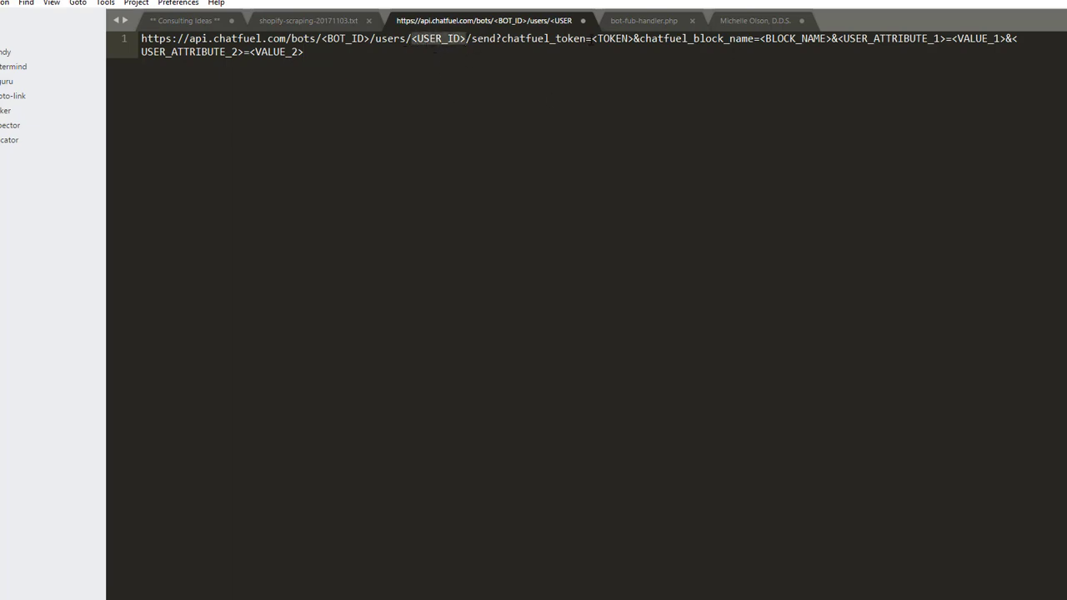
drag(592, 38, 634, 39)
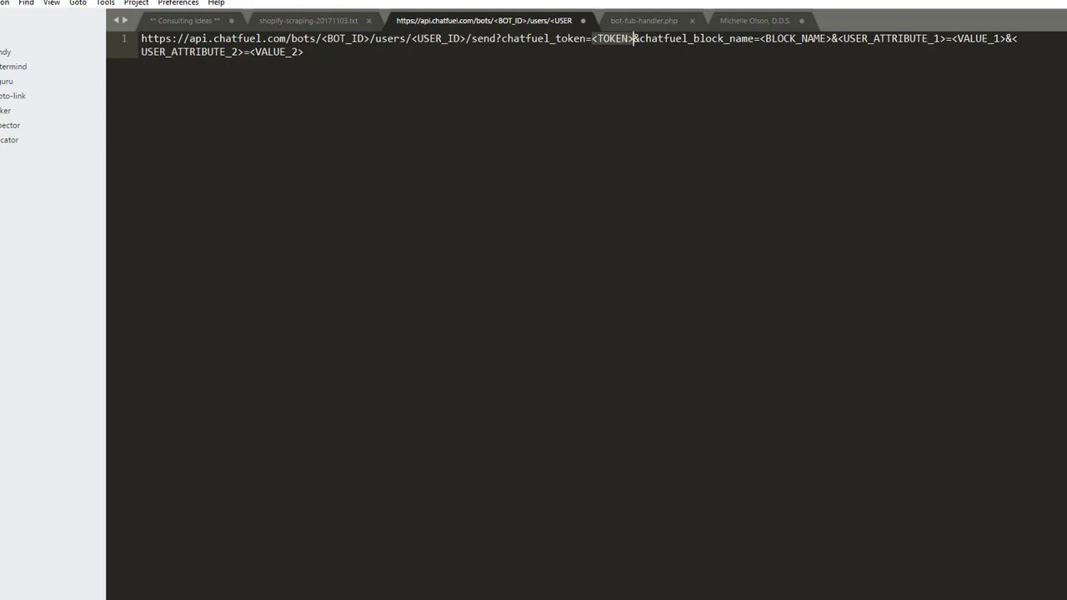
drag(726, 179, 726, 74)
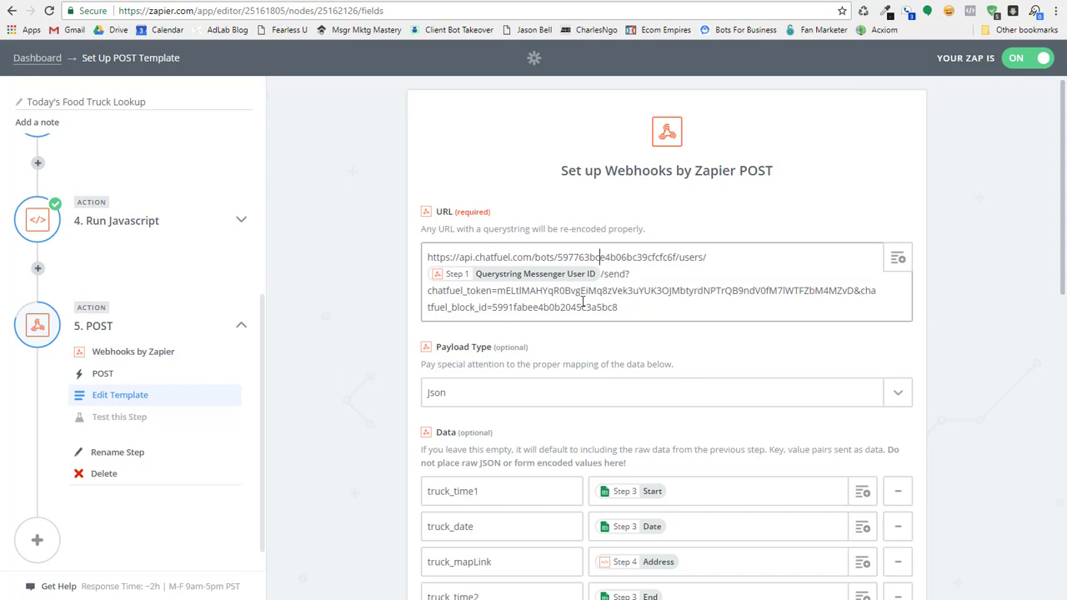
Mark chatfuel_block_id in the POST URL, open Display Truck Location in Chatfuel, and check the template's block part
double_click(453, 307)
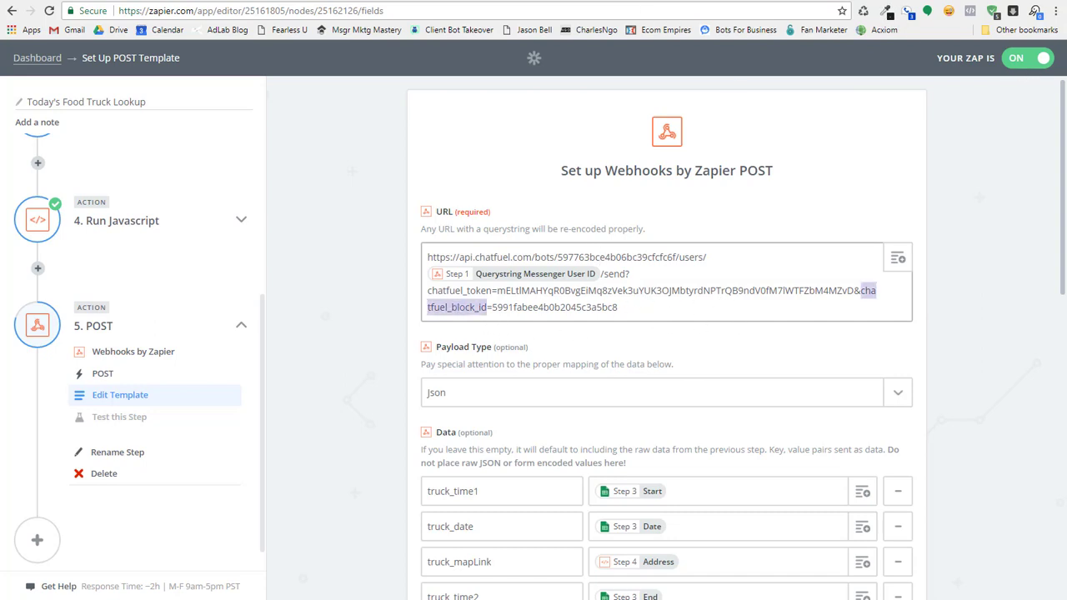
click(417, 2)
scroll(462, 162, up, 7)
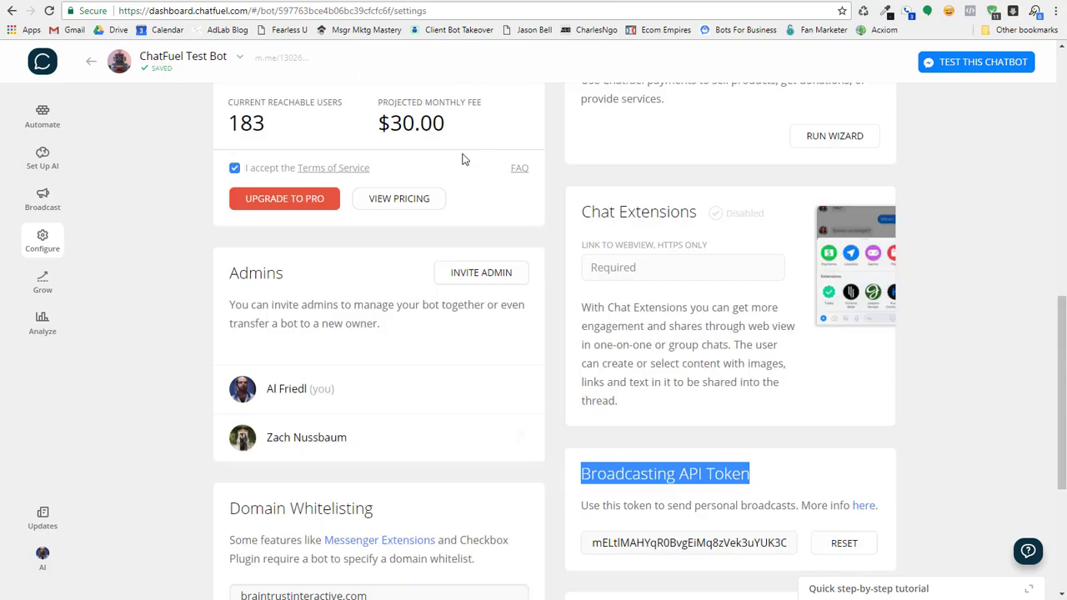
click(43, 113)
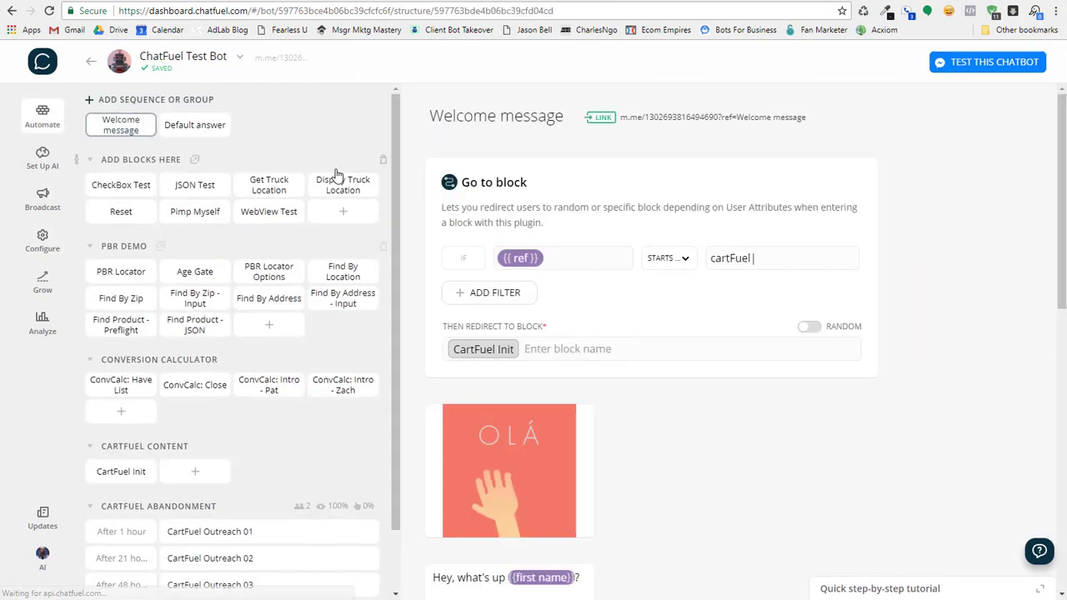
click(92, 161)
click(338, 197)
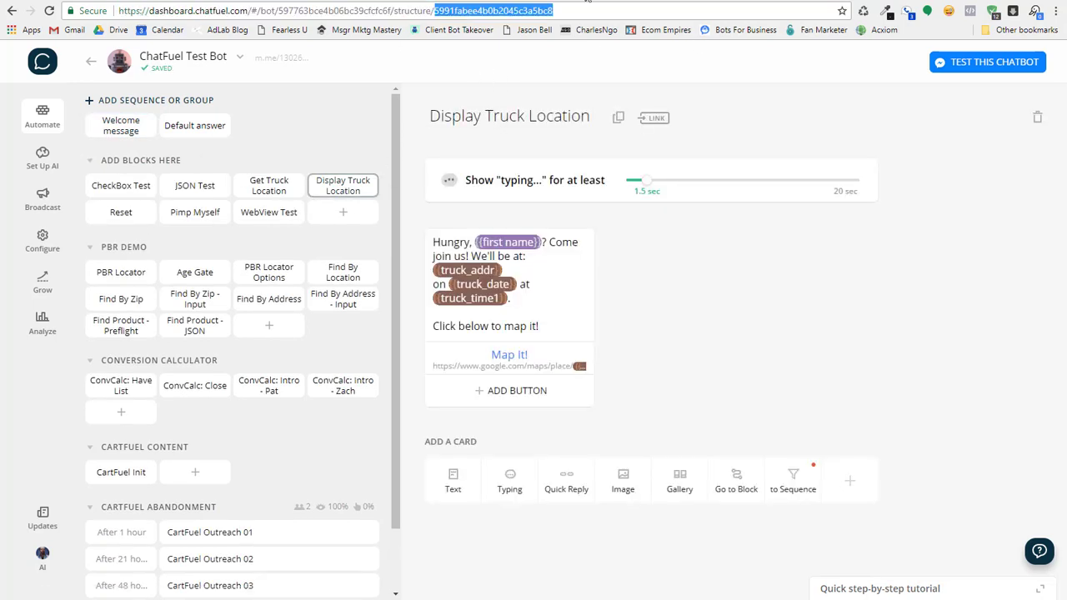
key(alt+Tab)
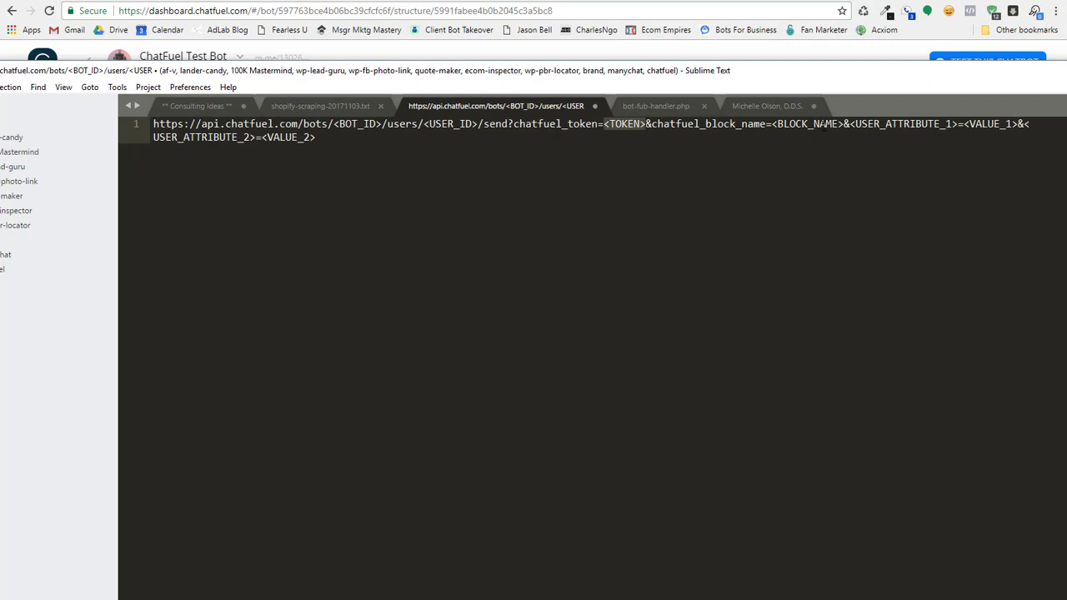
drag(772, 124, 942, 154)
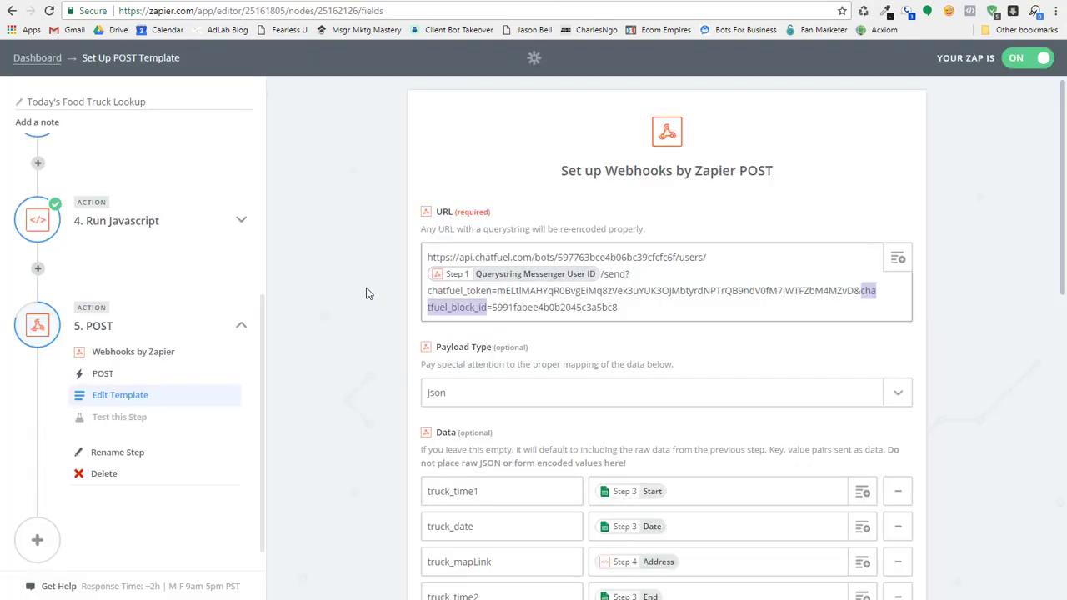
Verify the bot ID and chatfuel_block_id values in the webhook URL
drag(441, 257, 575, 257)
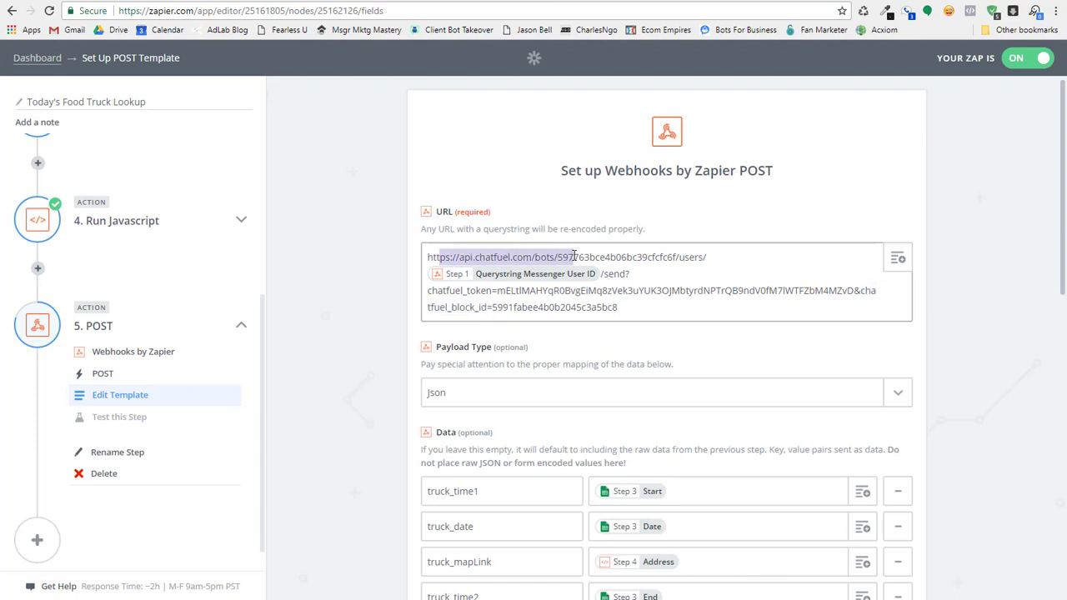
double_click(592, 257)
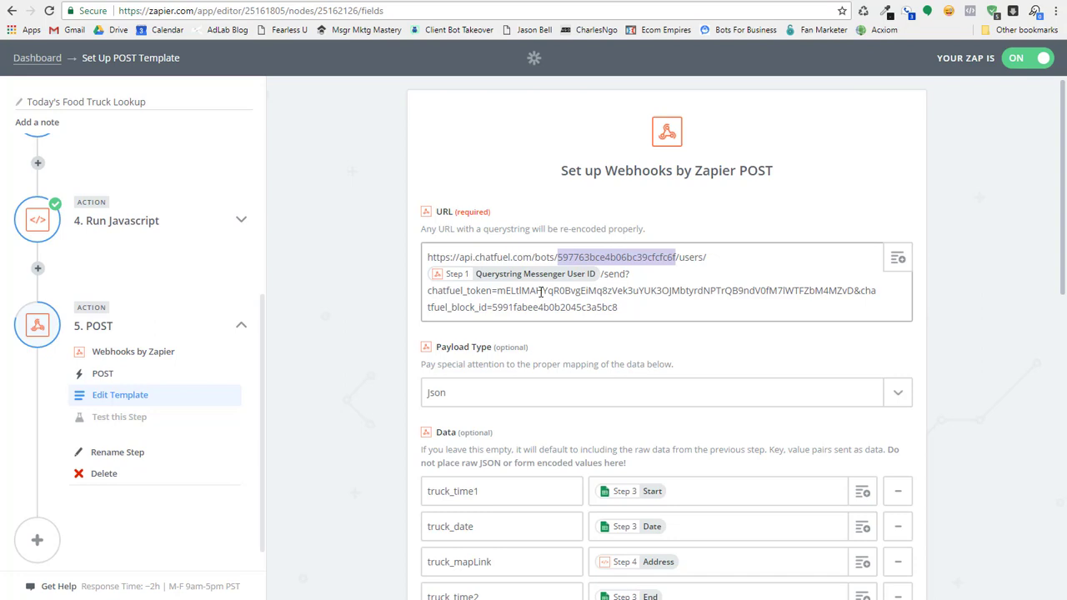
double_click(437, 309)
double_click(579, 309)
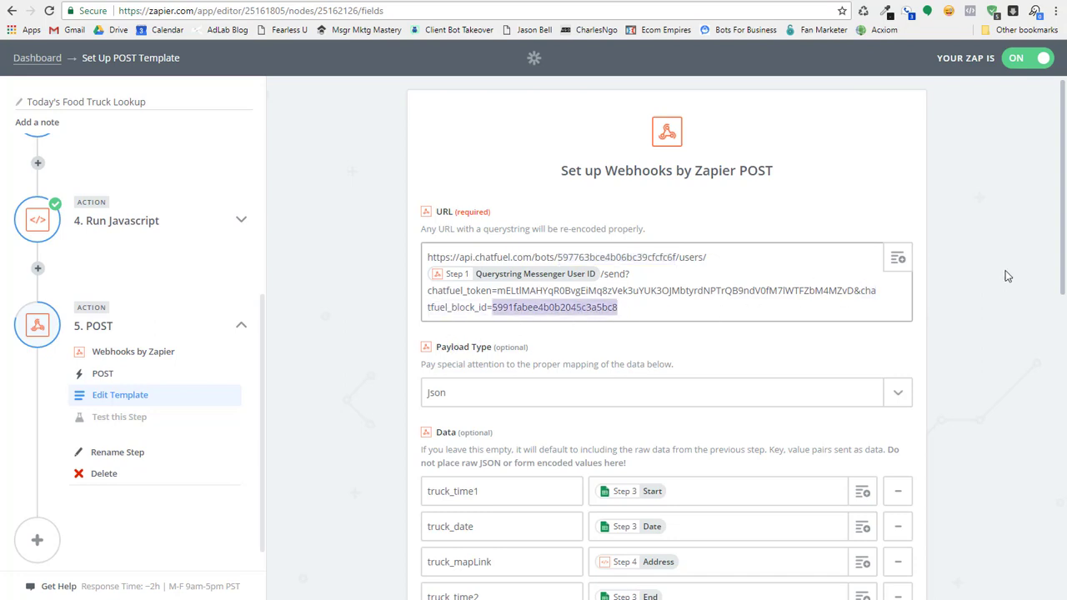
scroll(1007, 276, down, 5)
scroll(943, 228, up, 2)
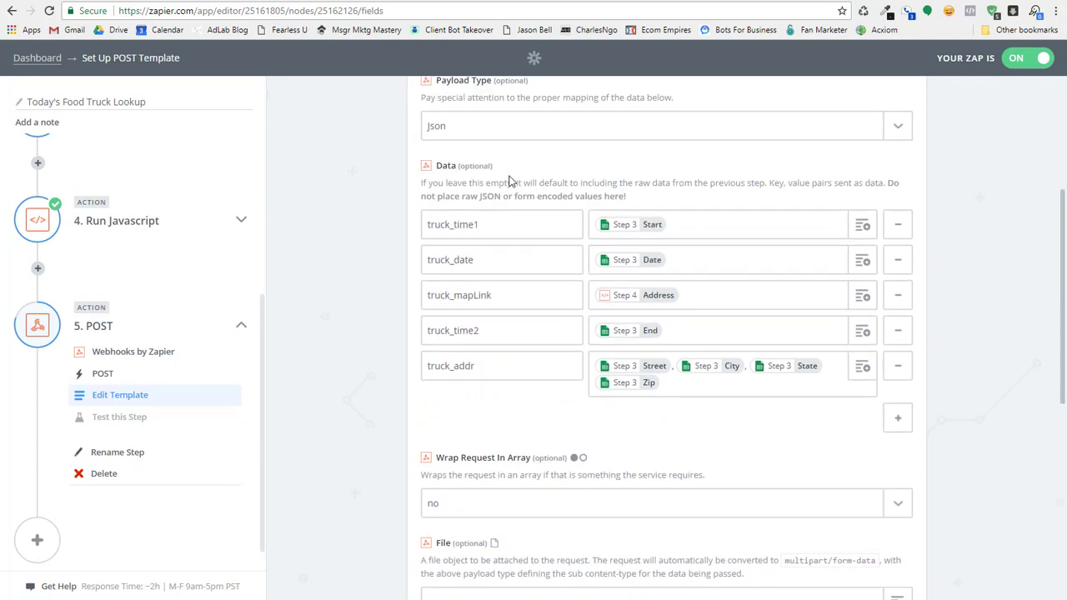
scroll(512, 181, up, 2)
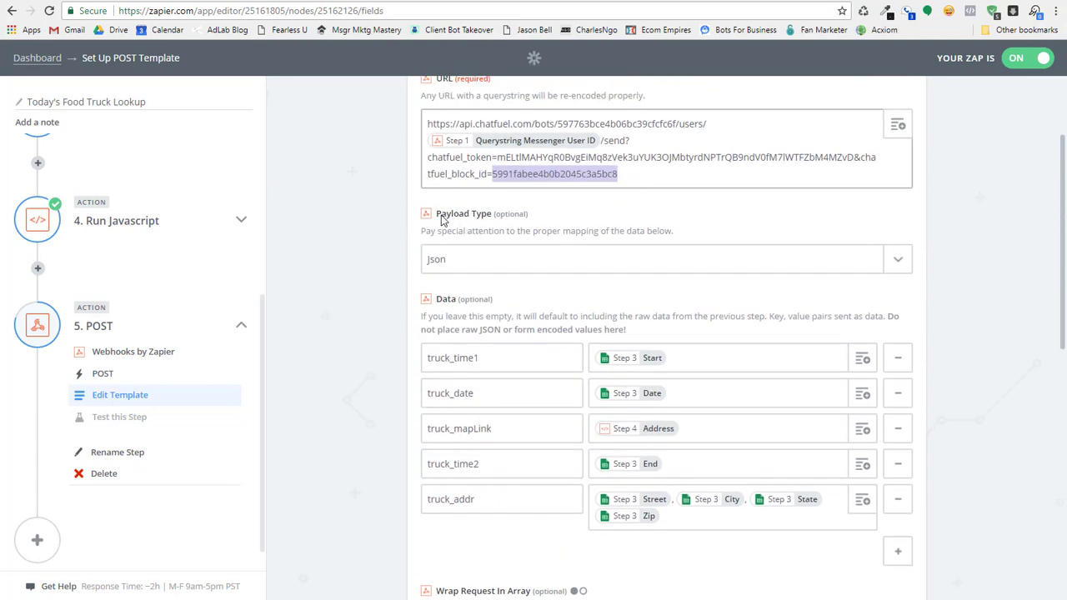
drag(442, 217, 436, 215)
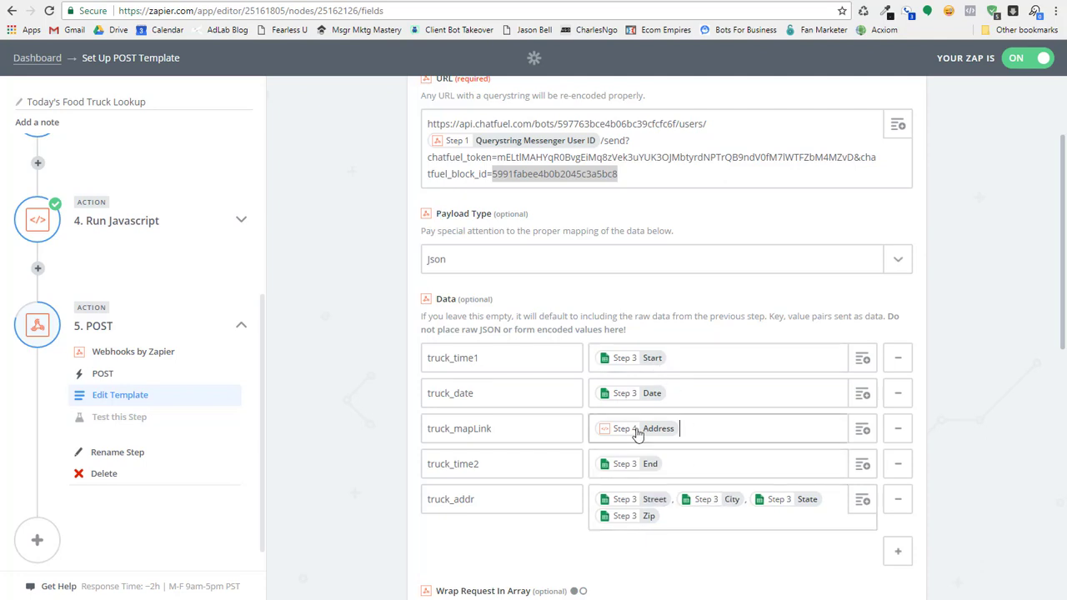
Pass the POST step test, finish the zap, and bring forward the phone's Messenger mirror
scroll(1000, 354, down, 3)
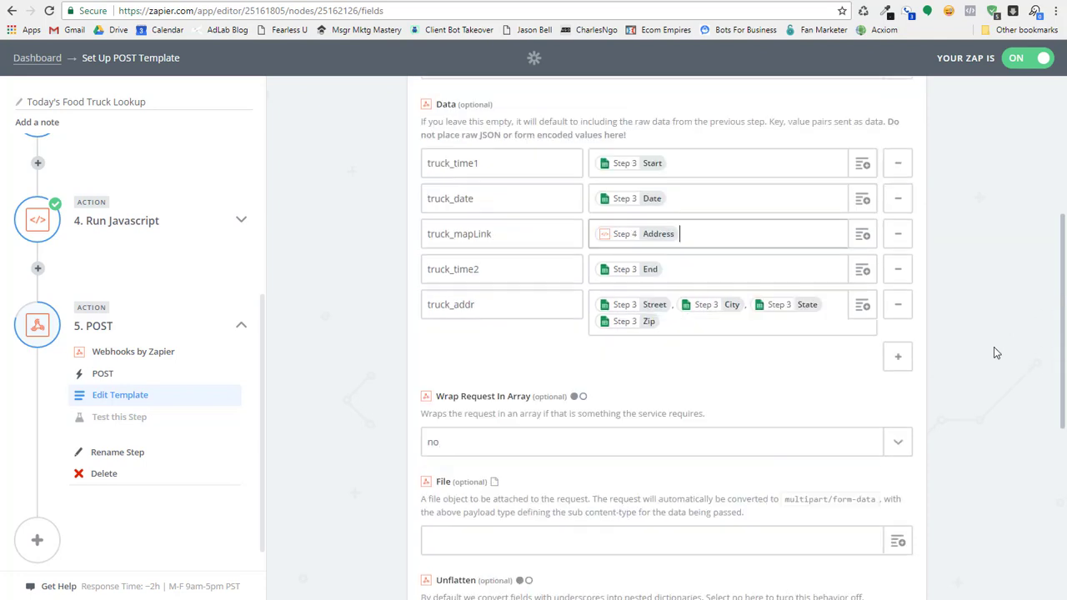
scroll(900, 321, down, 5)
scroll(900, 312, up, 2)
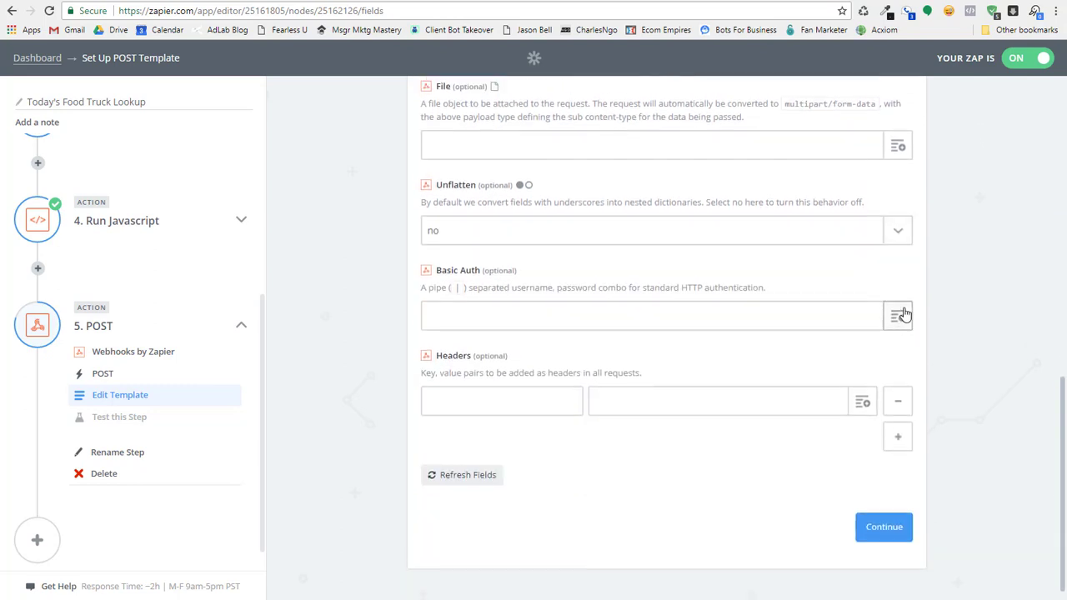
scroll(904, 542, down, 2)
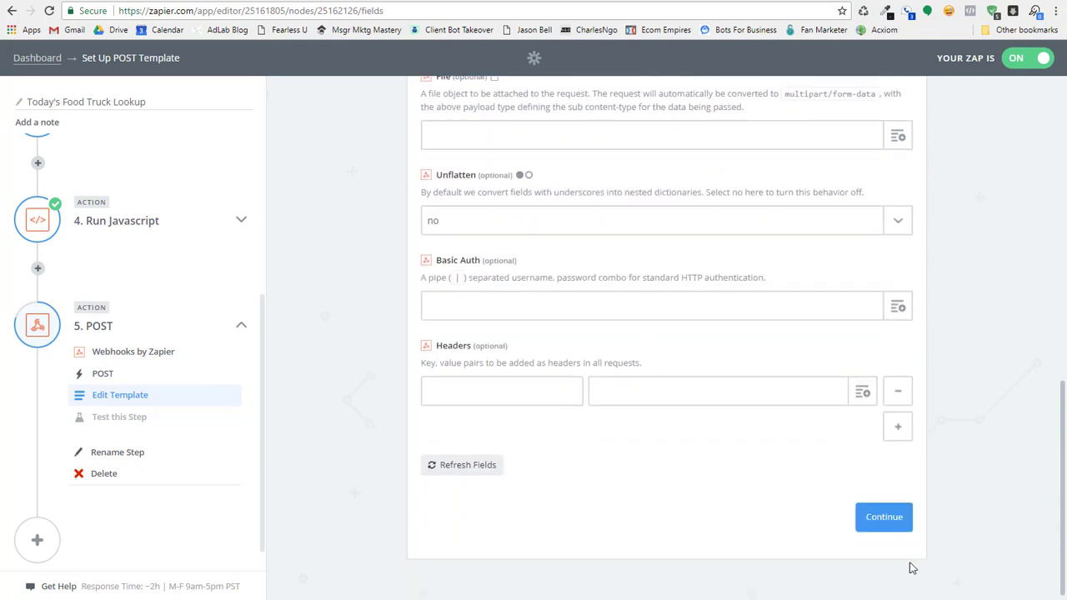
click(890, 517)
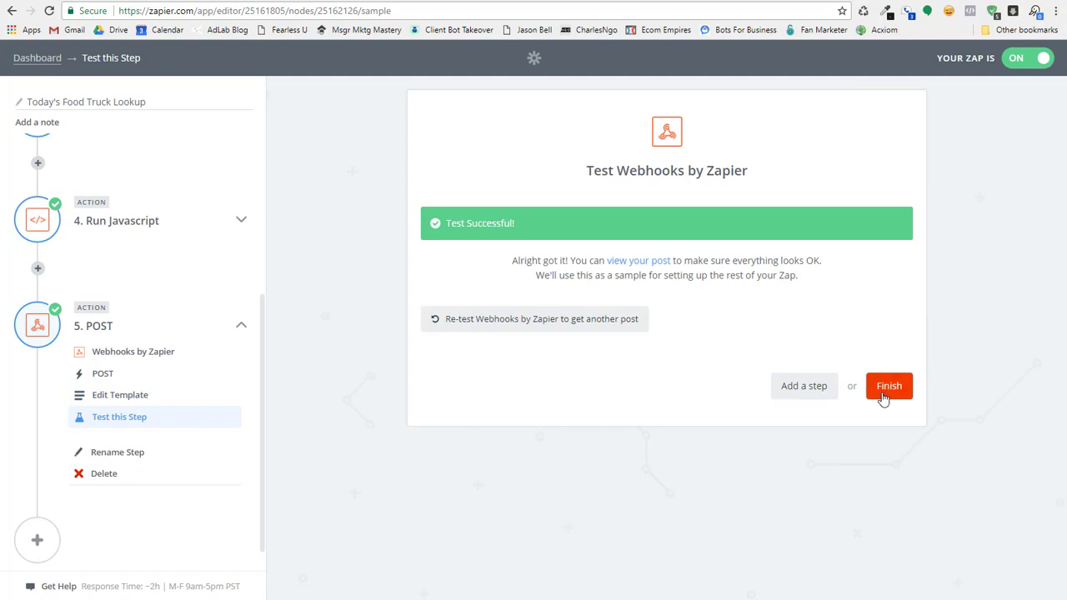
click(889, 387)
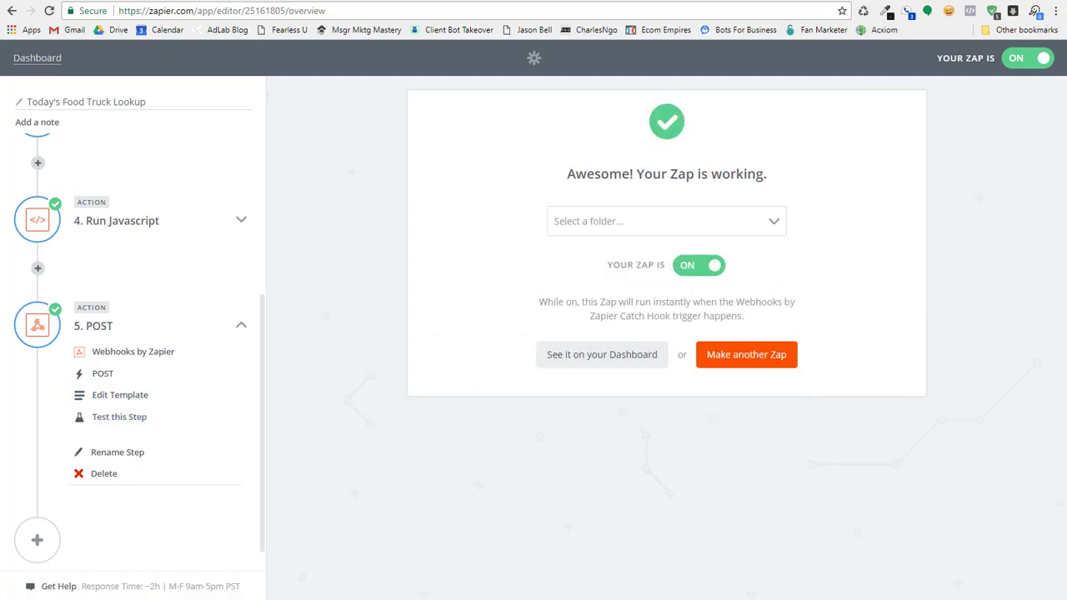
key(alt+Tab)
drag(528, 4, 415, 4)
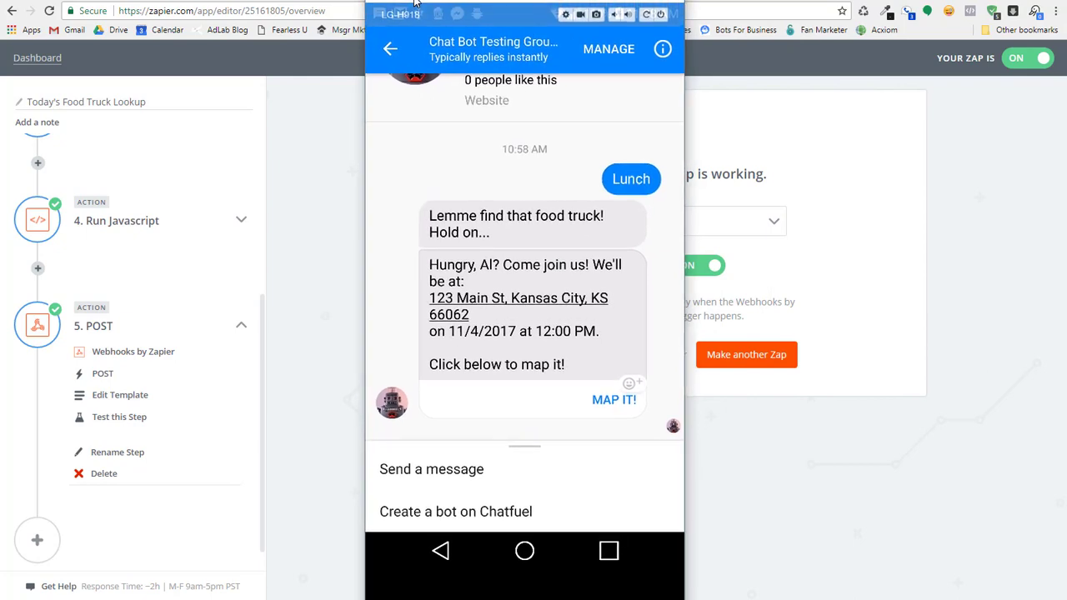
Send the message 'lunch' to the bot in the mirrored Messenger chat
click(453, 469)
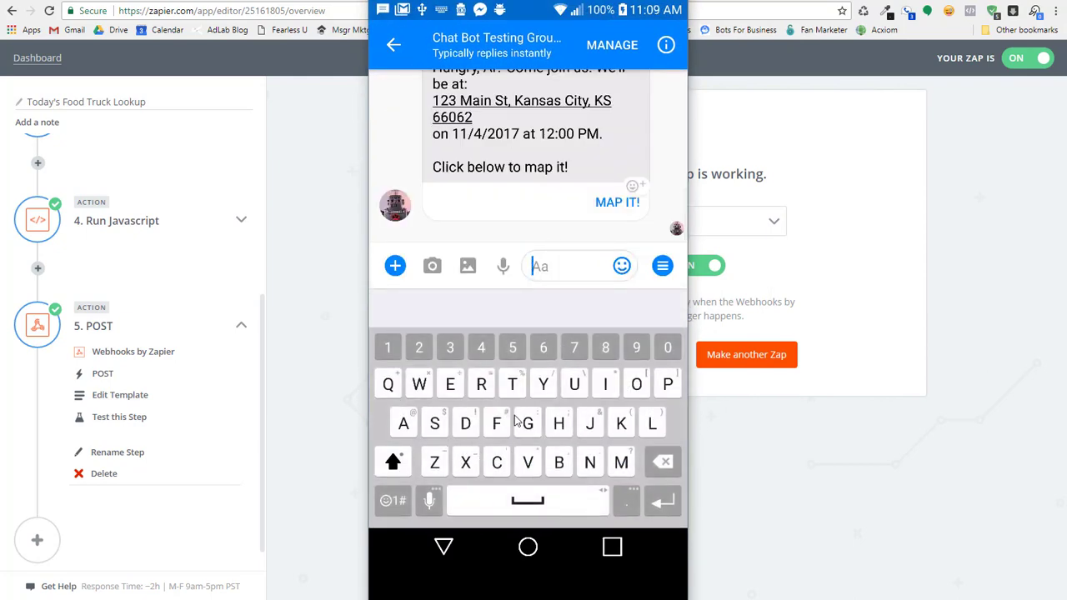
text(Ih)
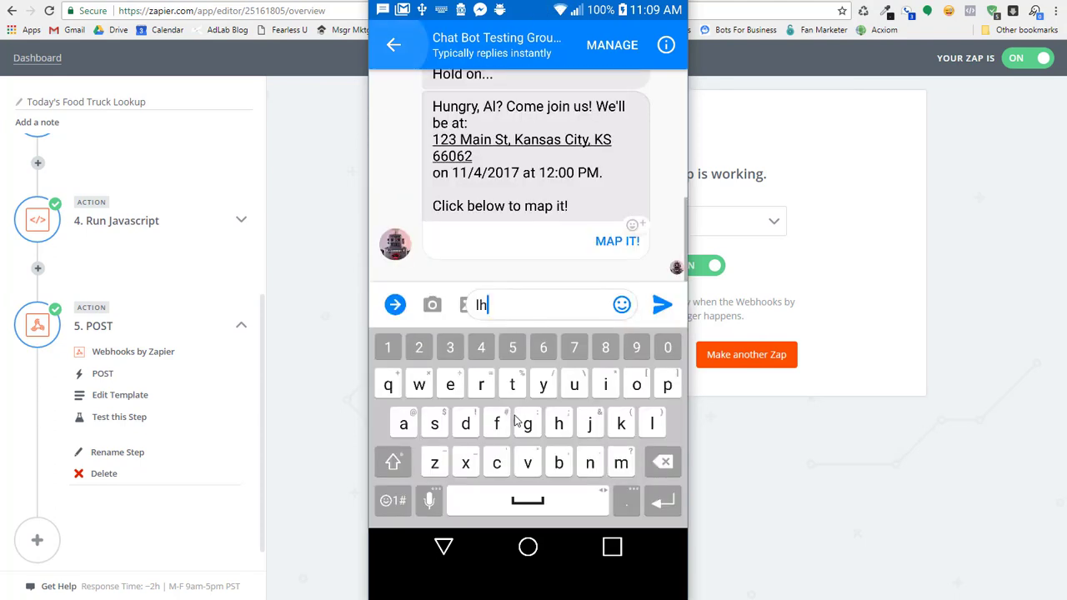
key(BackSpace)
text(unch)
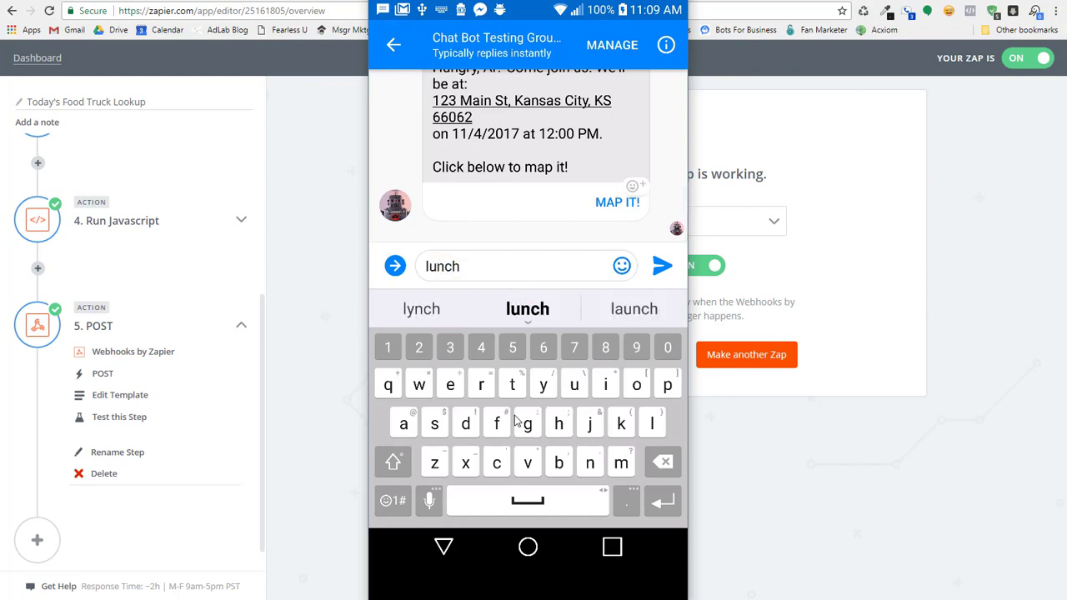
key(Return)
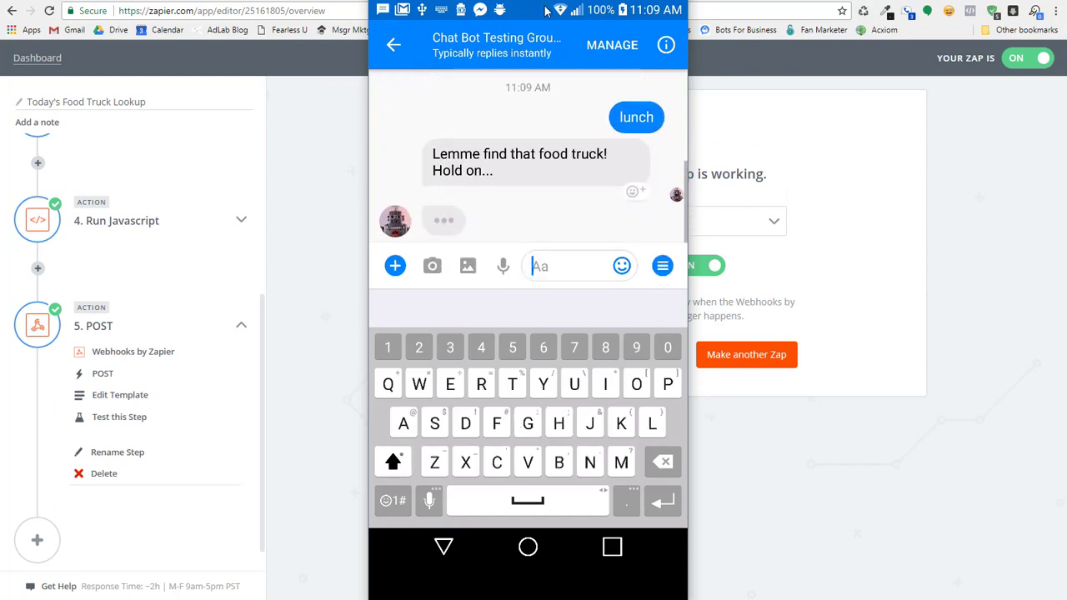
Compare the bot's food-truck reply with the Display Truck Location block in Chatfuel
drag(582, 5, 907, 20)
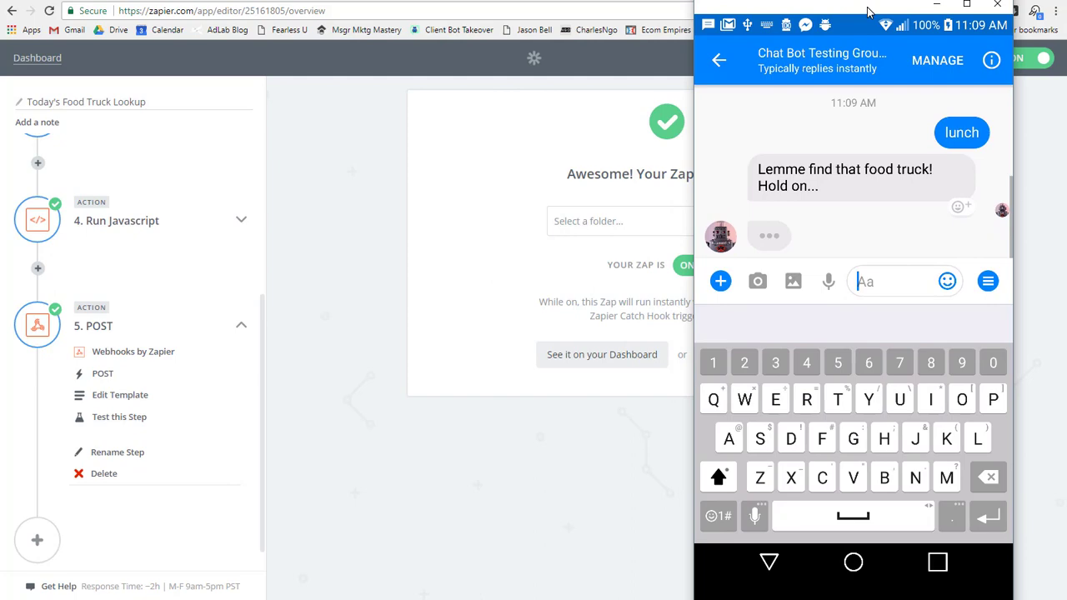
click(469, 2)
click(268, 185)
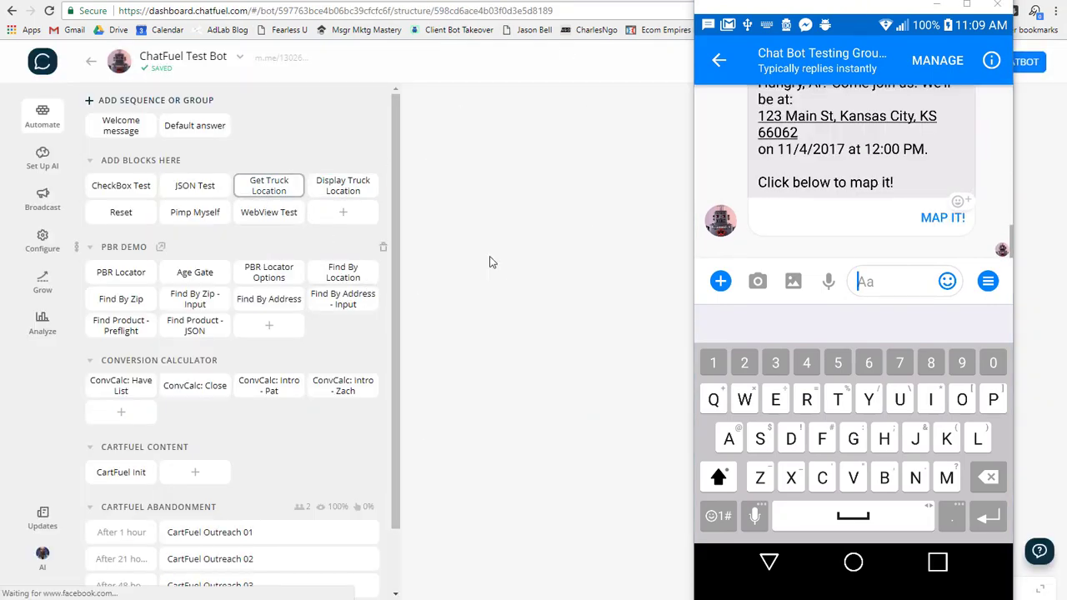
click(353, 191)
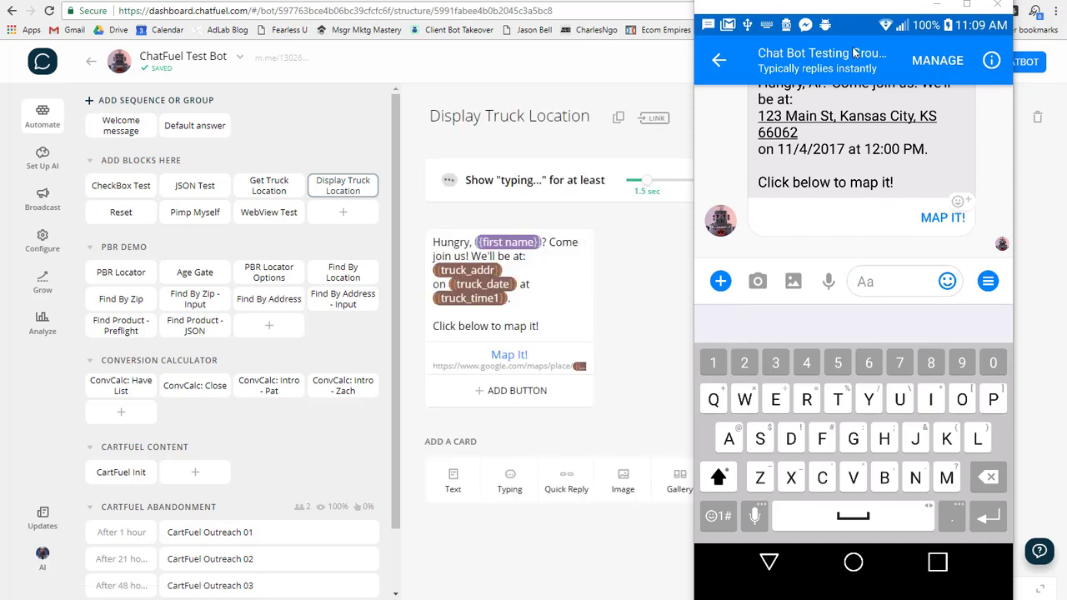
click(770, 562)
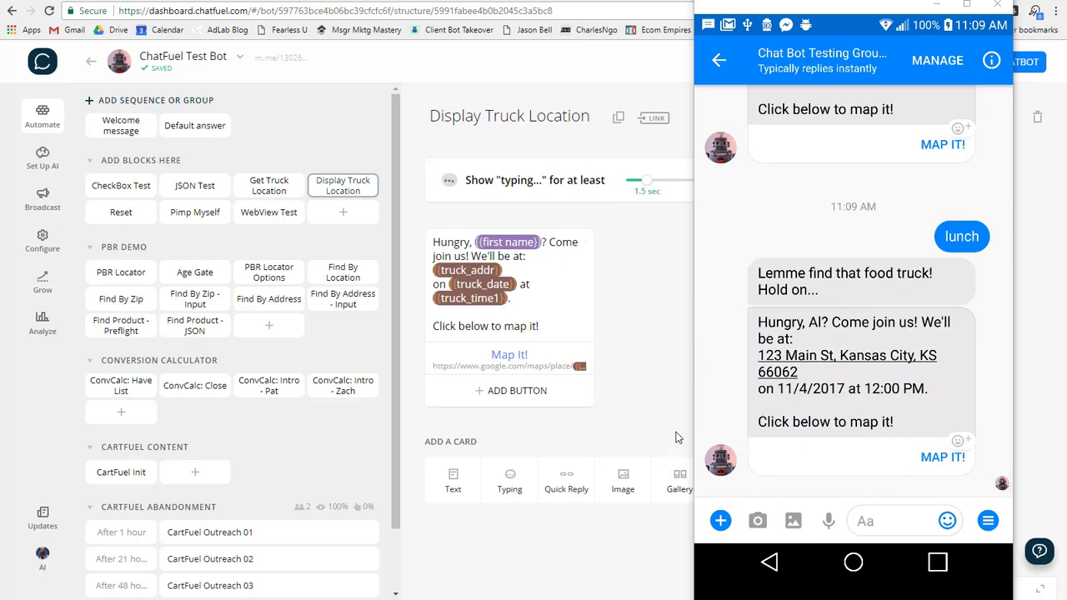
drag(817, 7, 805, 0)
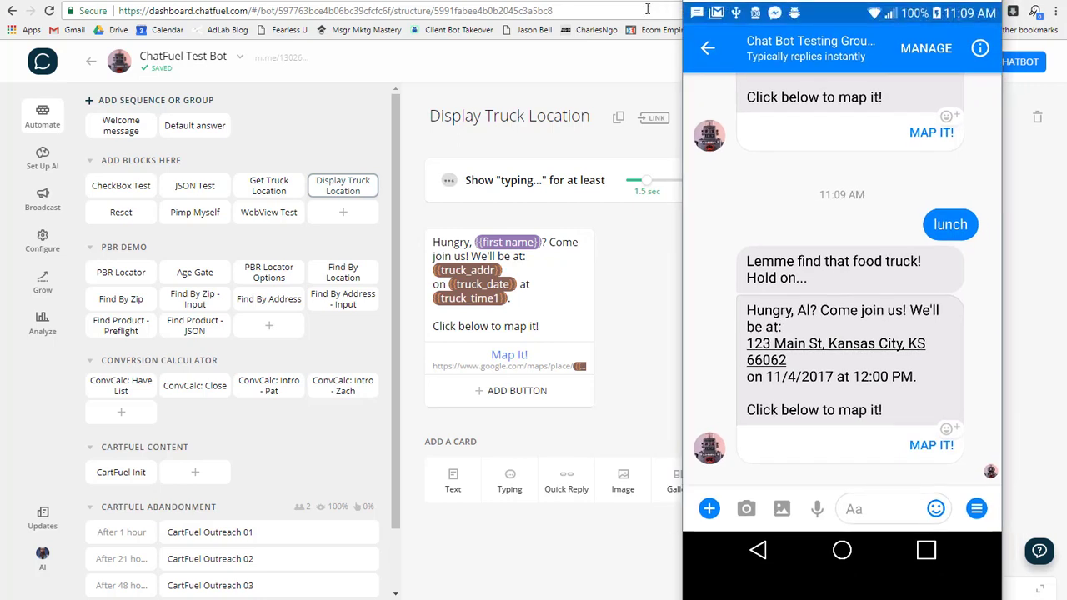